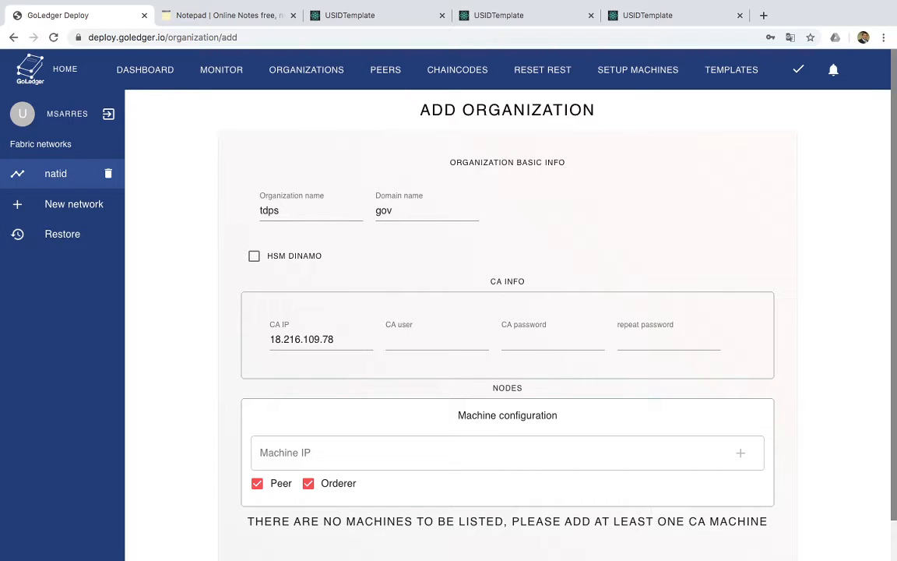
Enter CA user 'admin' and the CA password in both password fields
{"action": "left_click", "coordinate": [437, 340]}
{"action": "type", "text": "admin"}
{"action": "key", "text": "Tab"}
{"action": "type", "text": "admin"}
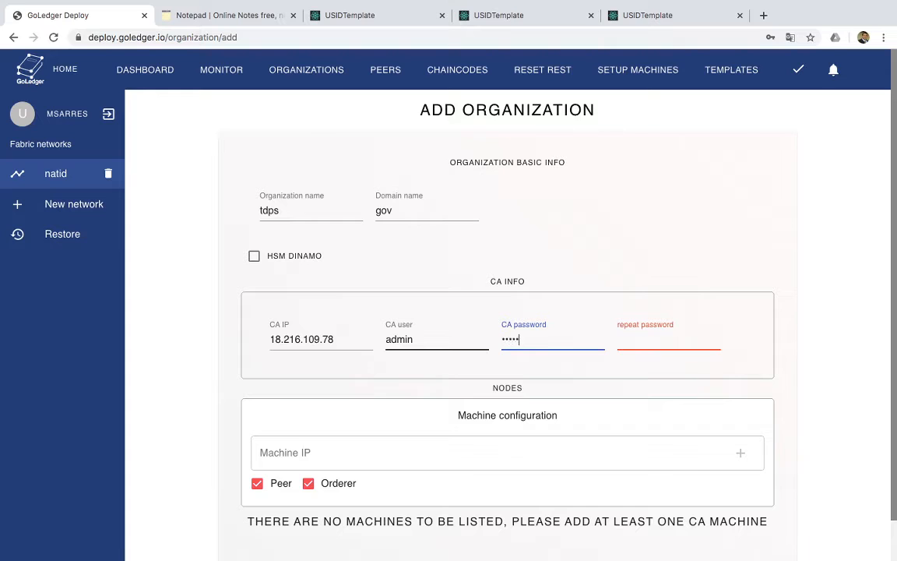
{"action": "type", "text": "pw"}
{"action": "key", "text": "Tab"}
{"action": "type", "text": "adminpw"}
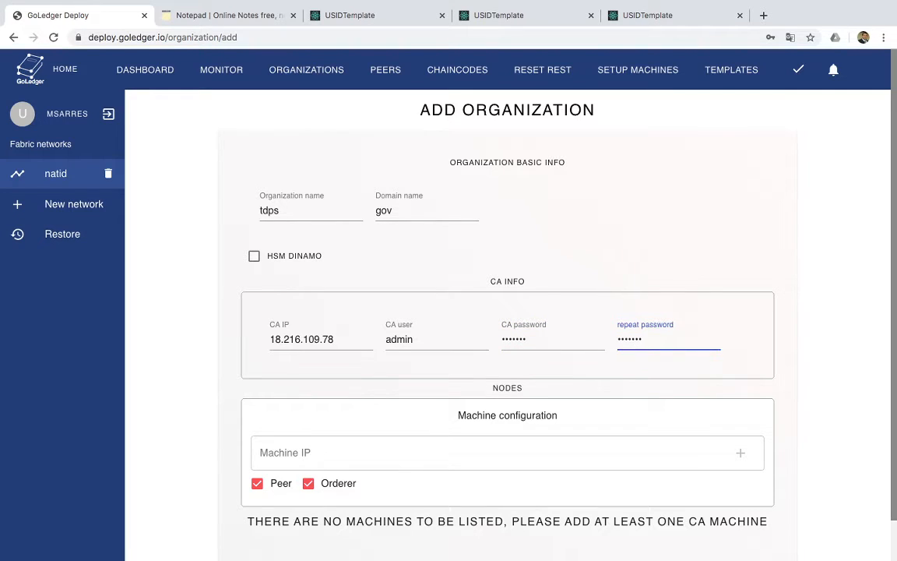
Add machine 18.216.109.78 as peer and orderer
{"action": "key", "text": "Tab"}
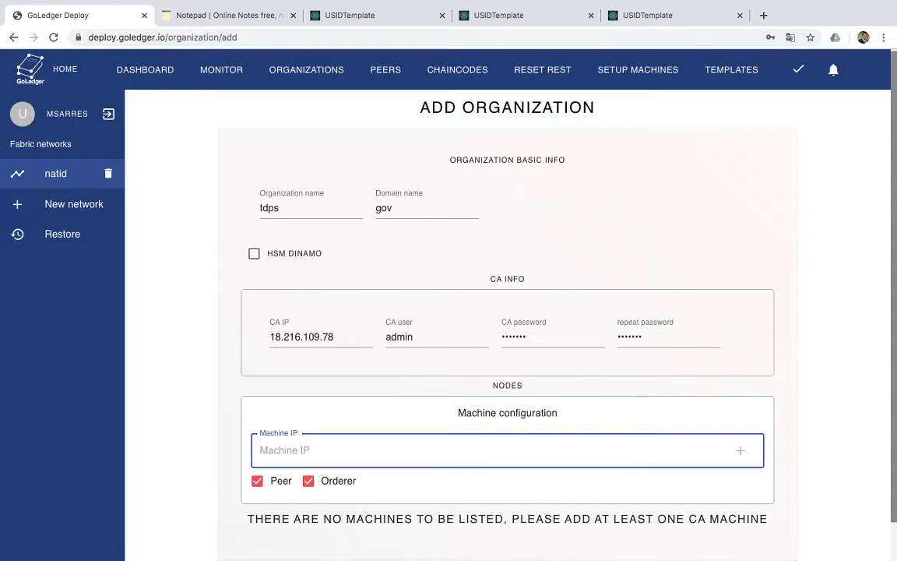
{"action": "type", "text": "18.216.109.78"}
{"action": "key", "text": "Return"}
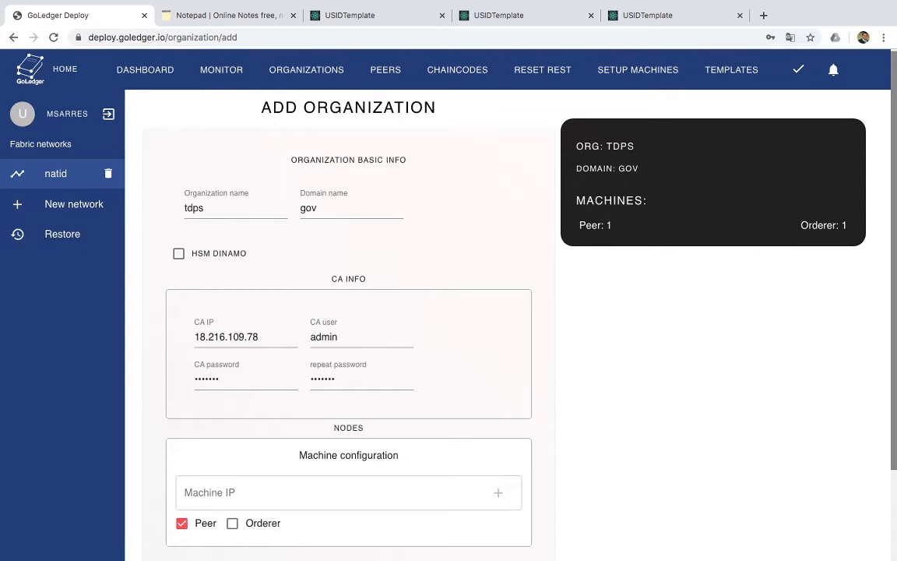
Submit the new tdps organization for creation
{"action": "scroll", "coordinate": [506, 327], "scroll_direction": "down", "scroll_amount": 2}
{"action": "scroll", "coordinate": [468, 312], "scroll_direction": "up", "scroll_amount": 1}
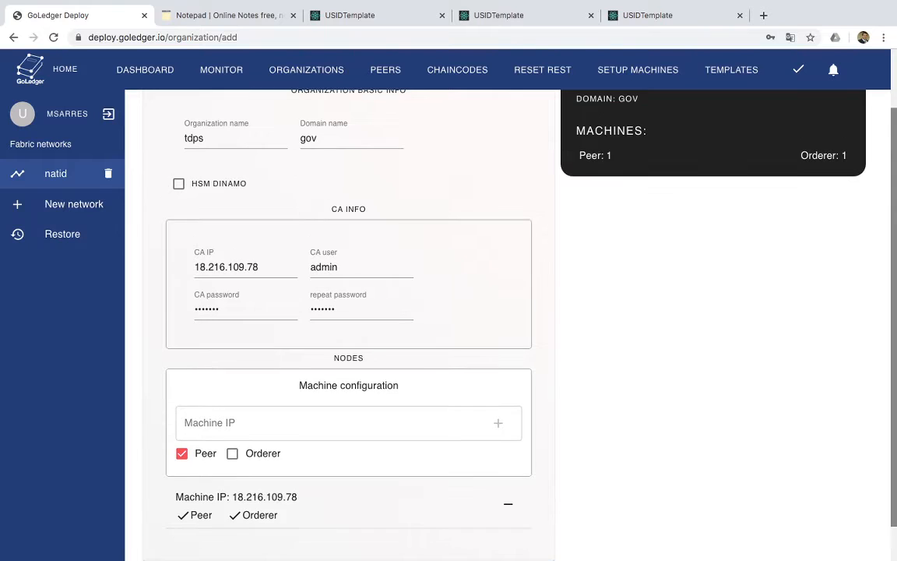
{"action": "scroll", "coordinate": [506, 327], "scroll_direction": "down", "scroll_amount": 1}
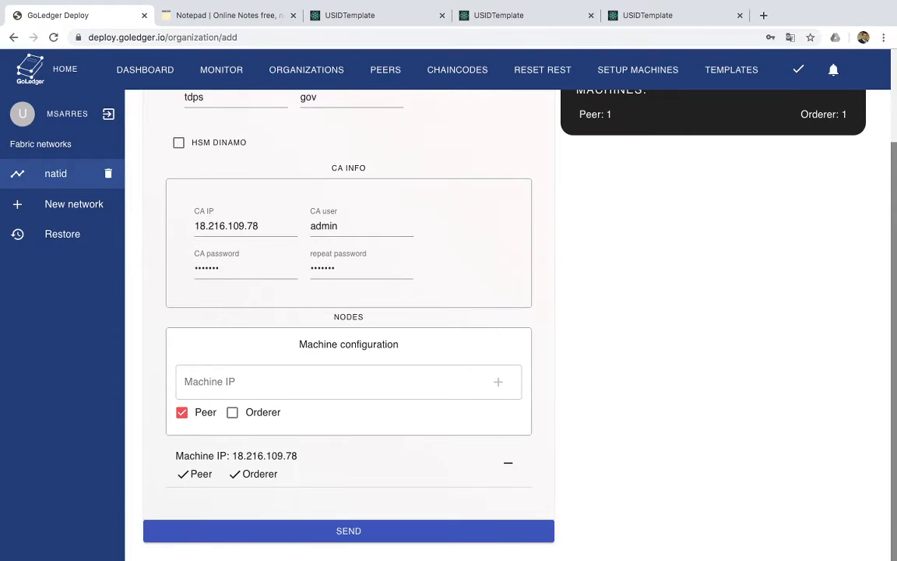
{"action": "scroll", "coordinate": [467, 311], "scroll_direction": "up", "scroll_amount": 1}
{"action": "scroll", "coordinate": [467, 311], "scroll_direction": "up", "scroll_amount": 1}
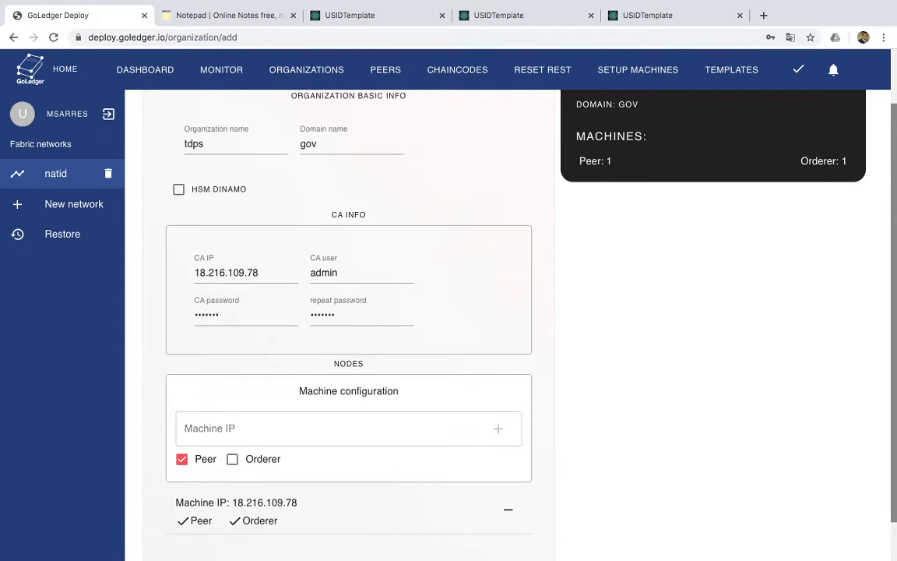
{"action": "scroll", "coordinate": [467, 311], "scroll_direction": "down", "scroll_amount": 1}
{"action": "left_click", "coordinate": [348, 531]}
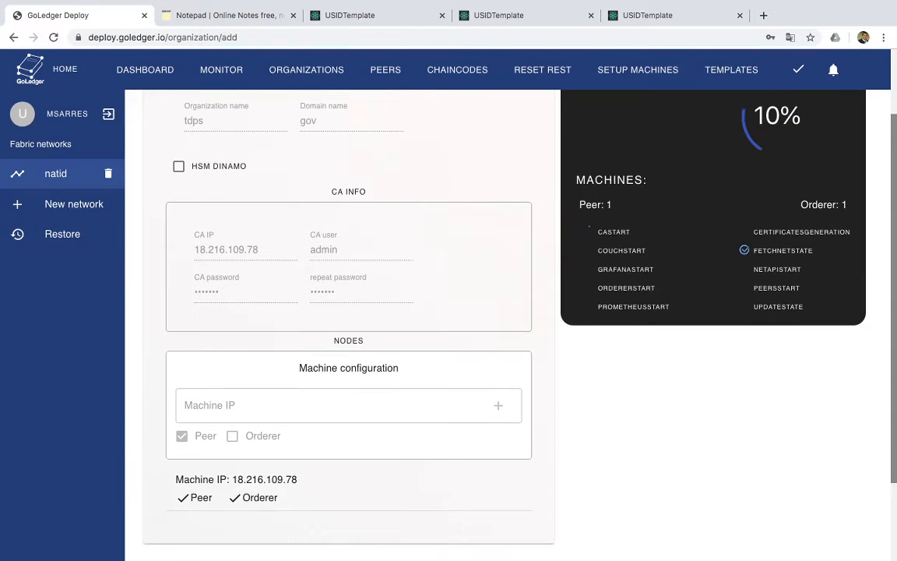
Wait for tdps deployment to reach 100%, dismiss the success message, and go to Chaincodes
{"action": "scroll", "coordinate": [468, 312], "scroll_direction": "up", "scroll_amount": 1}
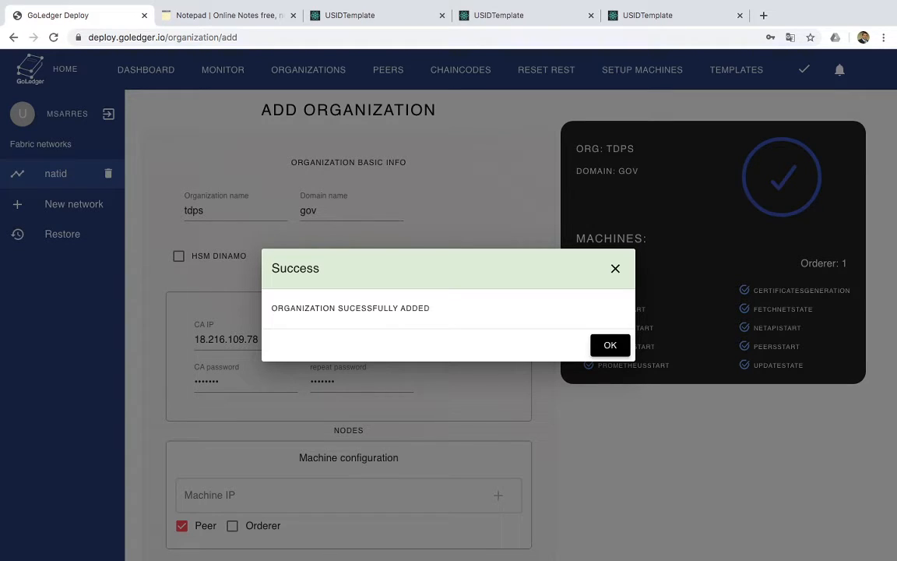
{"action": "left_click", "coordinate": [609, 345]}
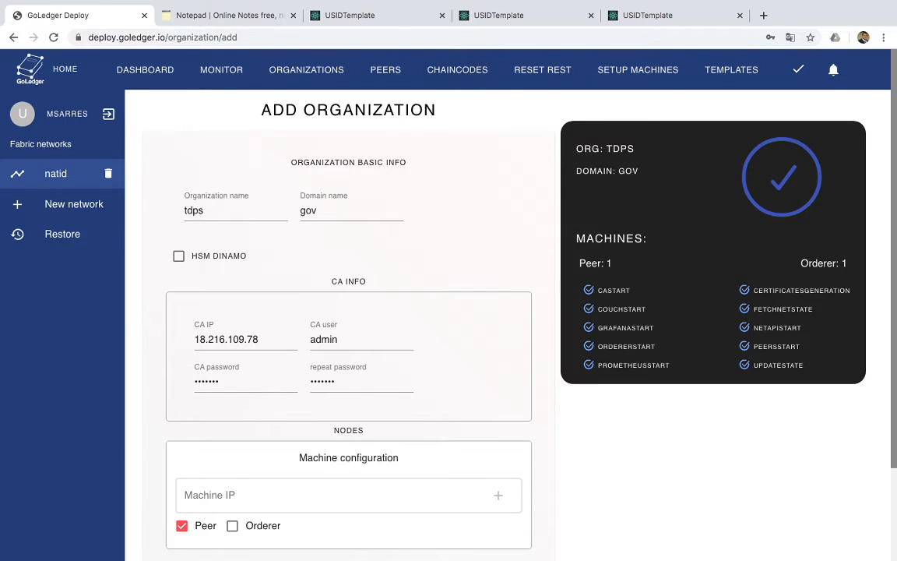
{"action": "left_click", "coordinate": [424, 68]}
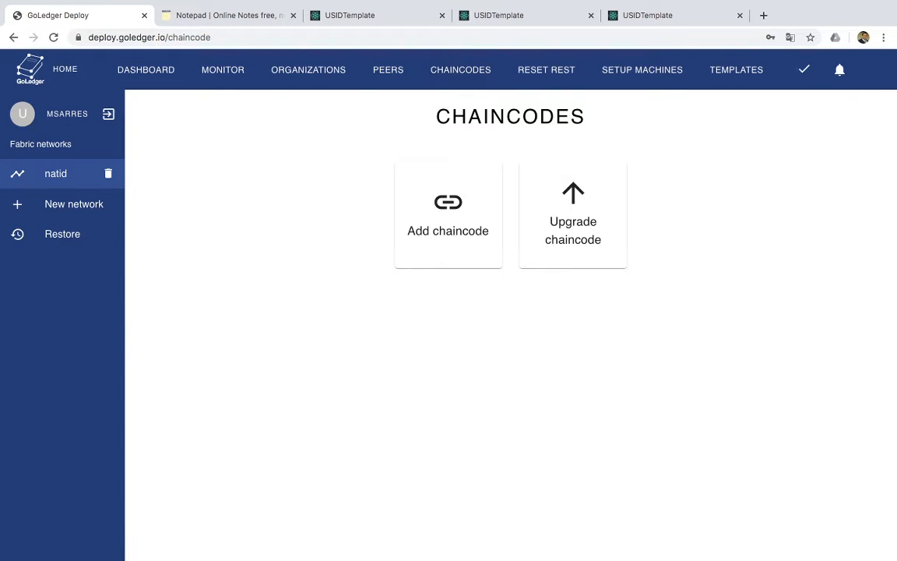
Start a chaincode upgrade including the usds, ssa, flhsmv and tdps peers
{"action": "left_click", "coordinate": [522, 191]}
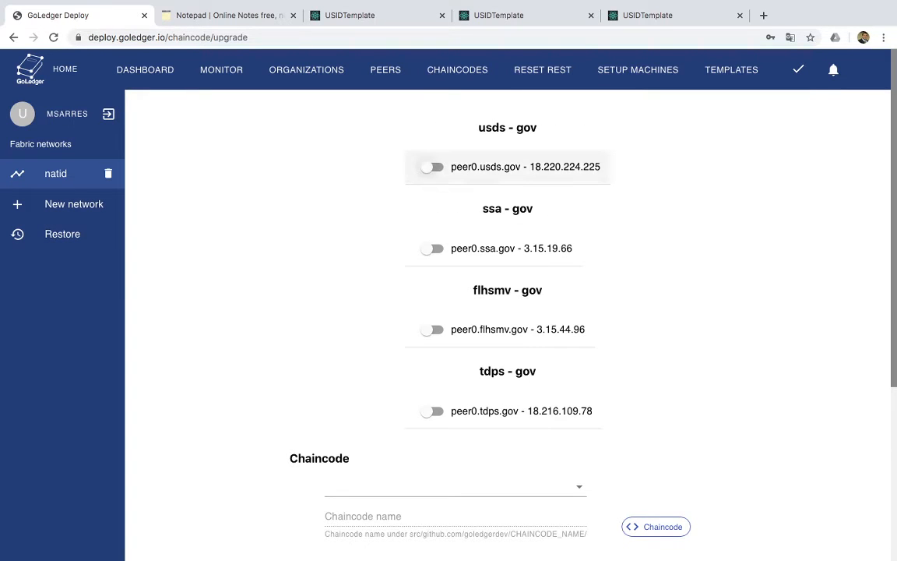
{"action": "left_click", "coordinate": [432, 166]}
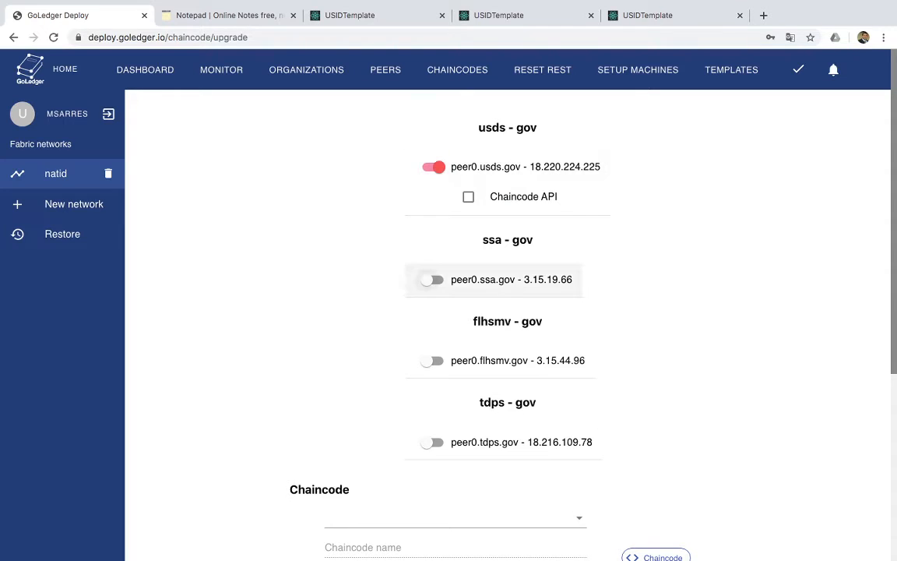
{"action": "left_click", "coordinate": [433, 278]}
{"action": "left_click", "coordinate": [432, 391]}
{"action": "scroll", "coordinate": [506, 312], "scroll_direction": "down", "scroll_amount": 1}
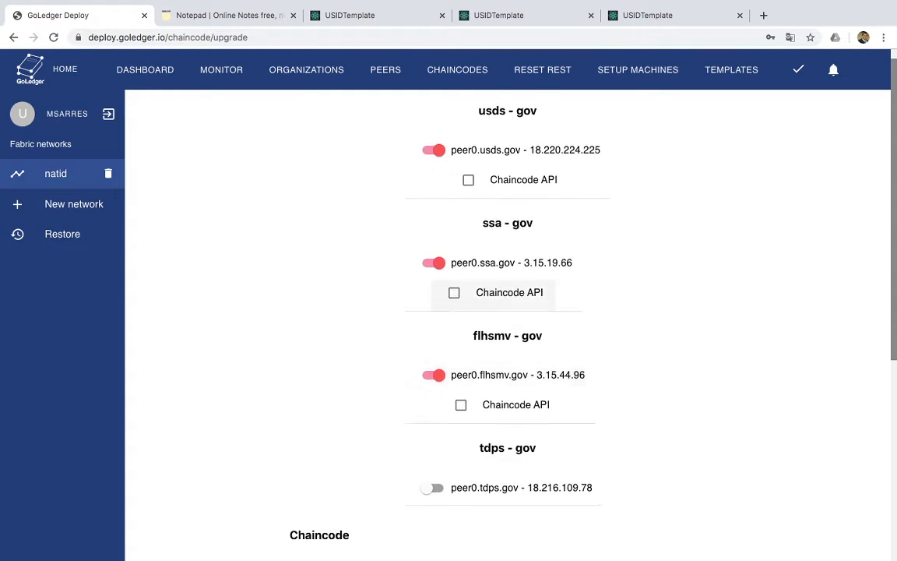
{"action": "left_click", "coordinate": [432, 470]}
{"action": "scroll", "coordinate": [506, 311], "scroll_direction": "down", "scroll_amount": 1}
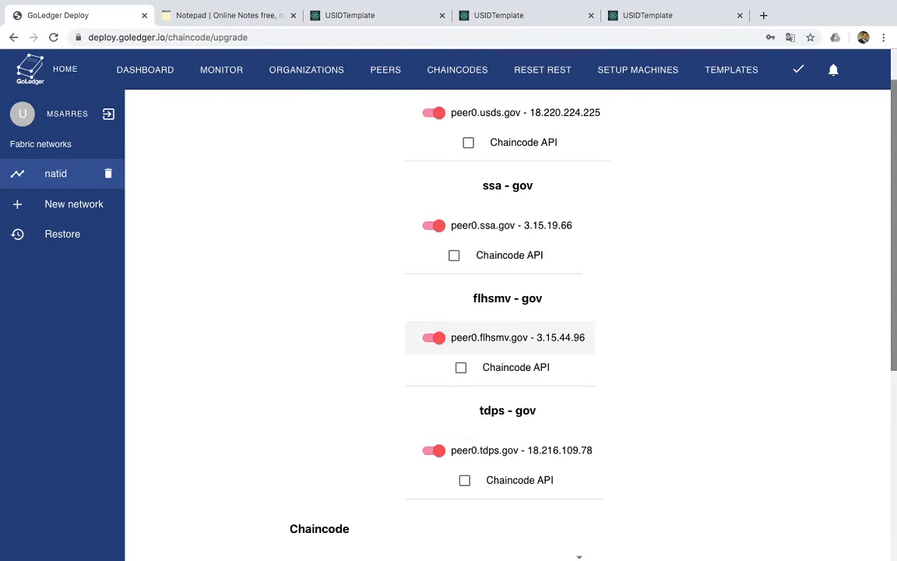
{"action": "scroll", "coordinate": [507, 337], "scroll_direction": "down", "scroll_amount": 5}
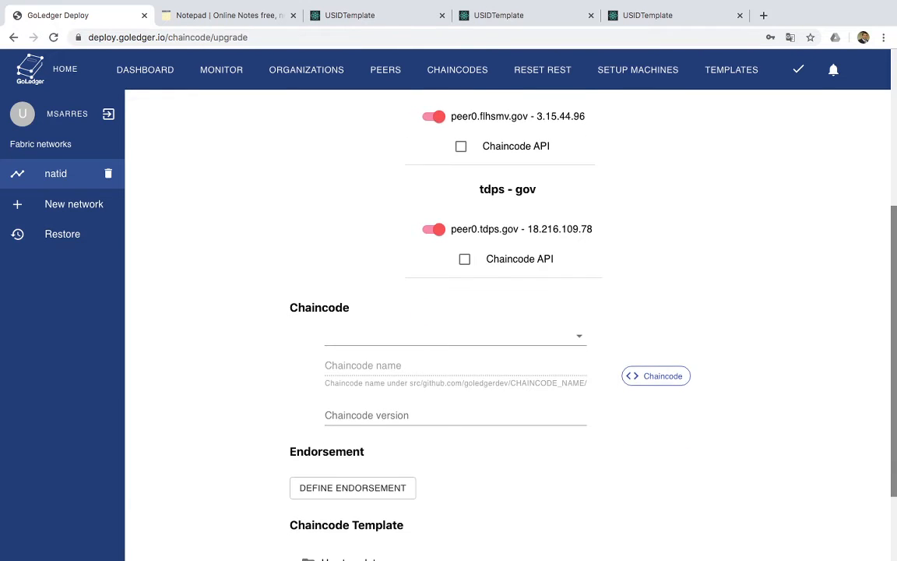
{"action": "scroll", "coordinate": [506, 312], "scroll_direction": "down", "scroll_amount": 1}
Set the upgrade to use template chaincode USIDTemplate at version 1.2
{"action": "left_click", "coordinate": [308, 541]}
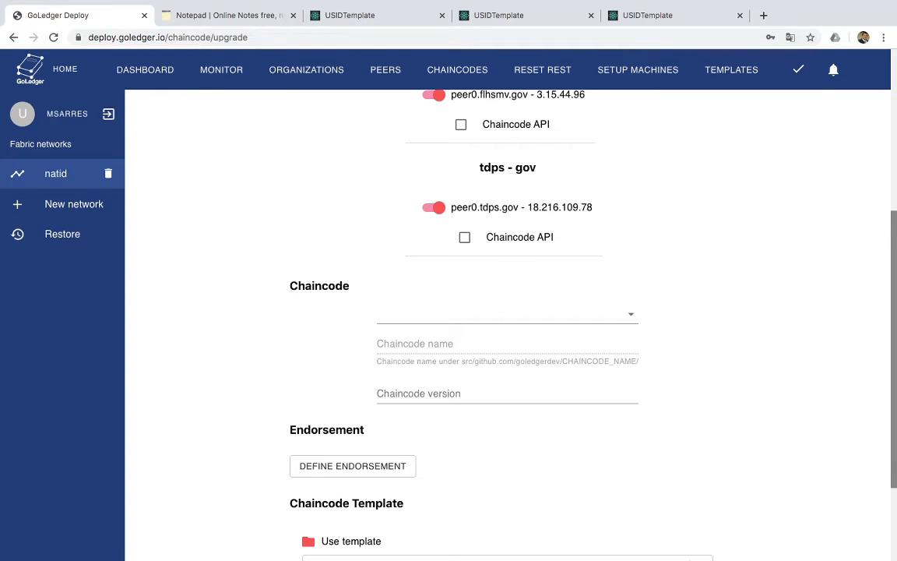
{"action": "left_click", "coordinate": [507, 313]}
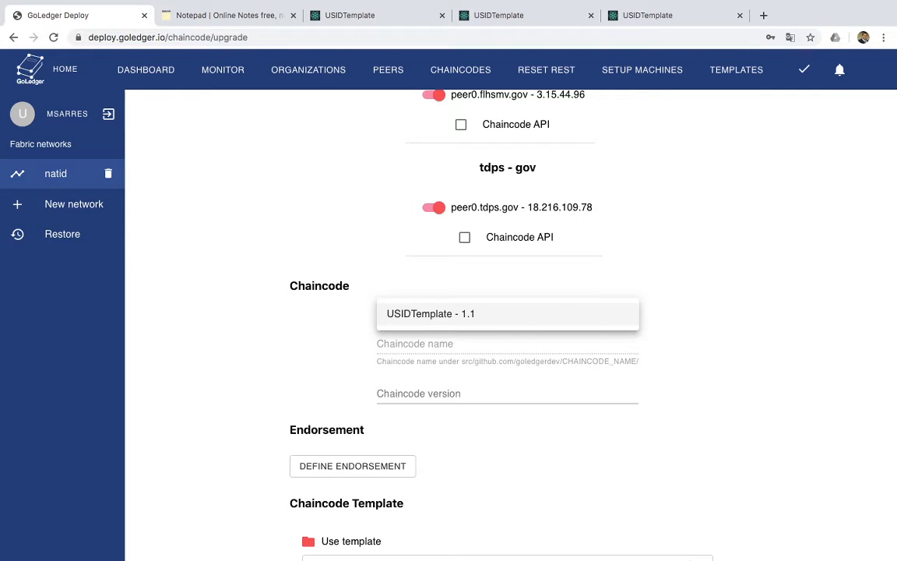
{"action": "left_click", "coordinate": [507, 314]}
{"action": "left_click", "coordinate": [387, 394]}
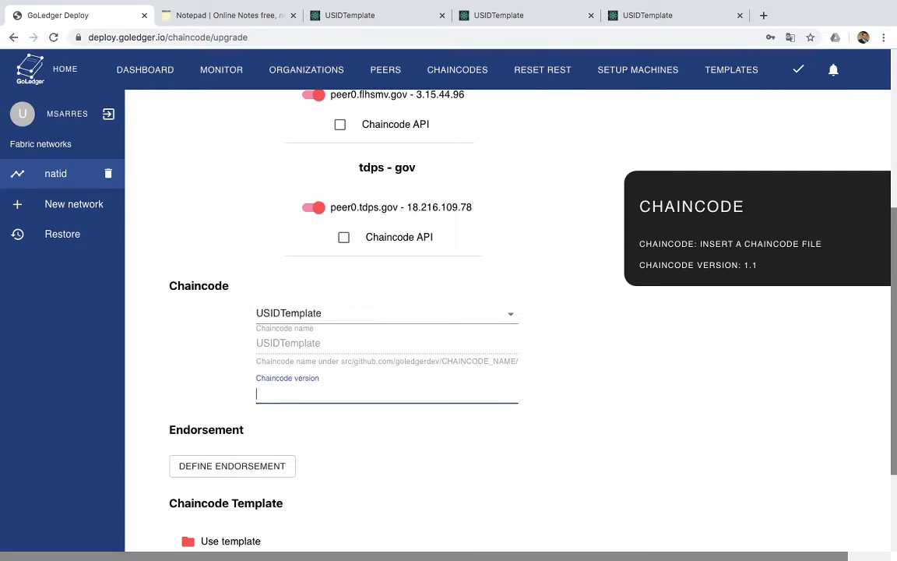
{"action": "type", "text": "1.2"}
{"action": "scroll", "coordinate": [480, 311], "scroll_direction": "down", "scroll_amount": 1}
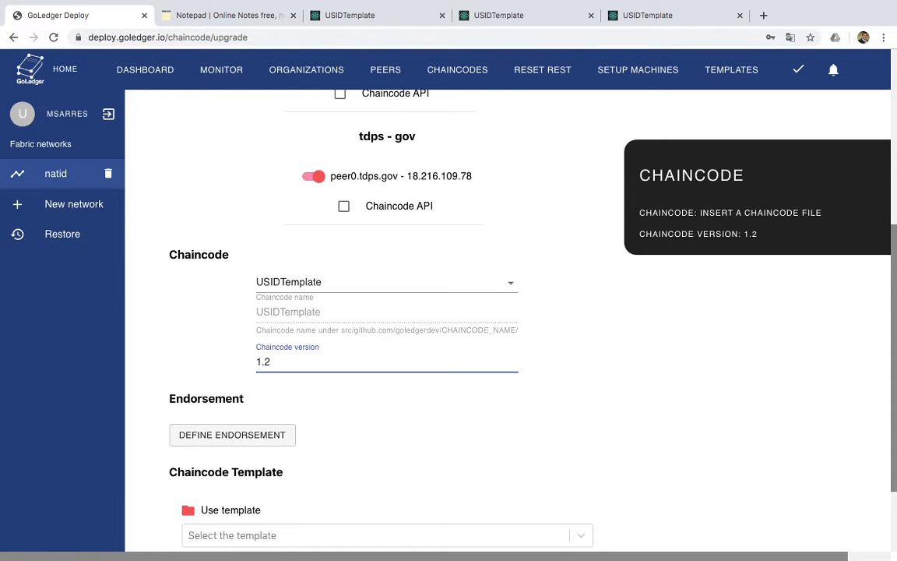
{"action": "left_click", "coordinate": [232, 434]}
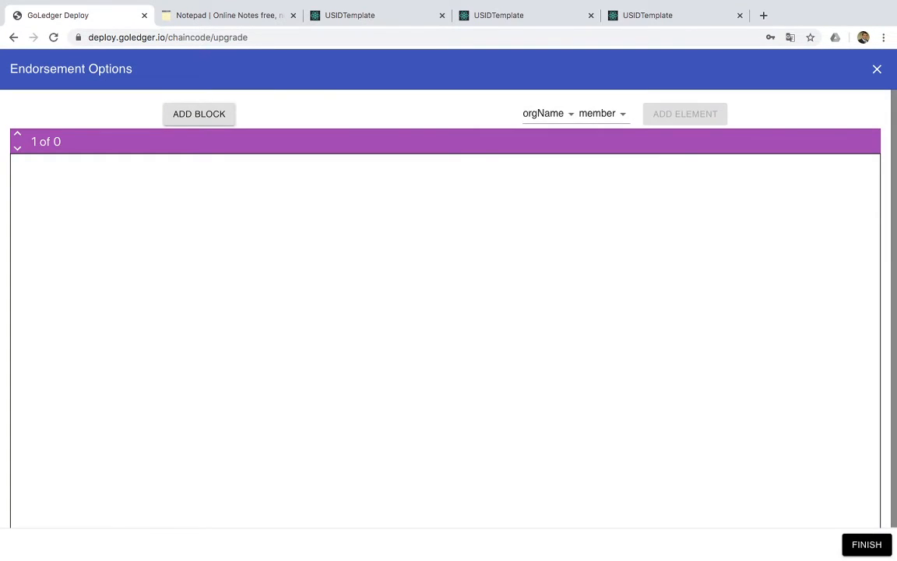
Define a 1-of-2 endorsement policy with usds.member and ssa.member
{"action": "left_click", "coordinate": [550, 113]}
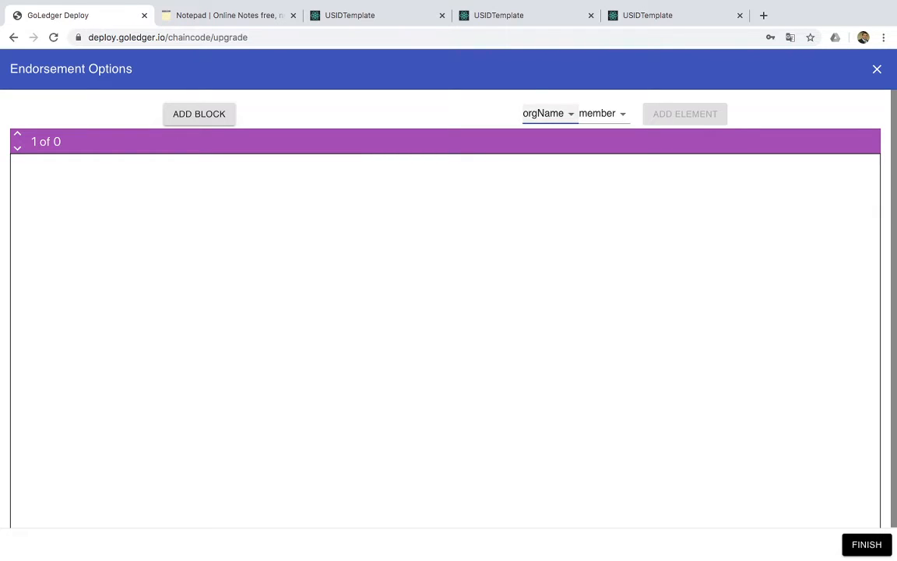
{"action": "left_click", "coordinate": [546, 128]}
{"action": "left_click", "coordinate": [685, 114]}
{"action": "left_click", "coordinate": [550, 114]}
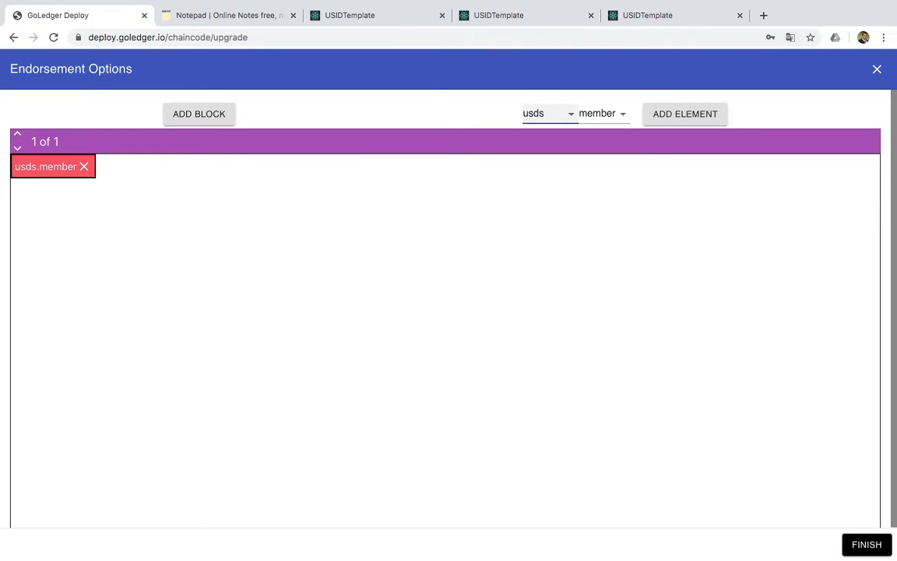
{"action": "left_click", "coordinate": [545, 128]}
{"action": "left_click", "coordinate": [684, 114]}
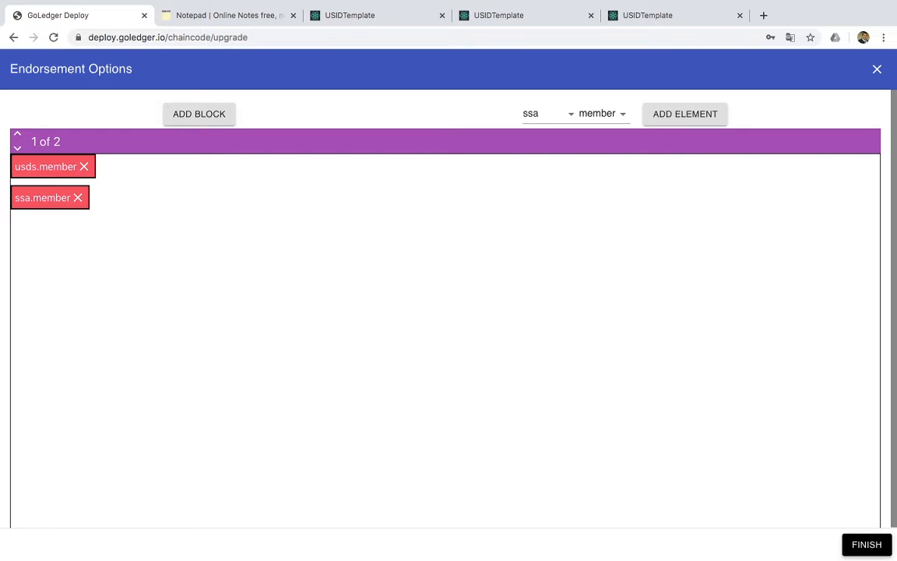
{"action": "left_click", "coordinate": [867, 545]}
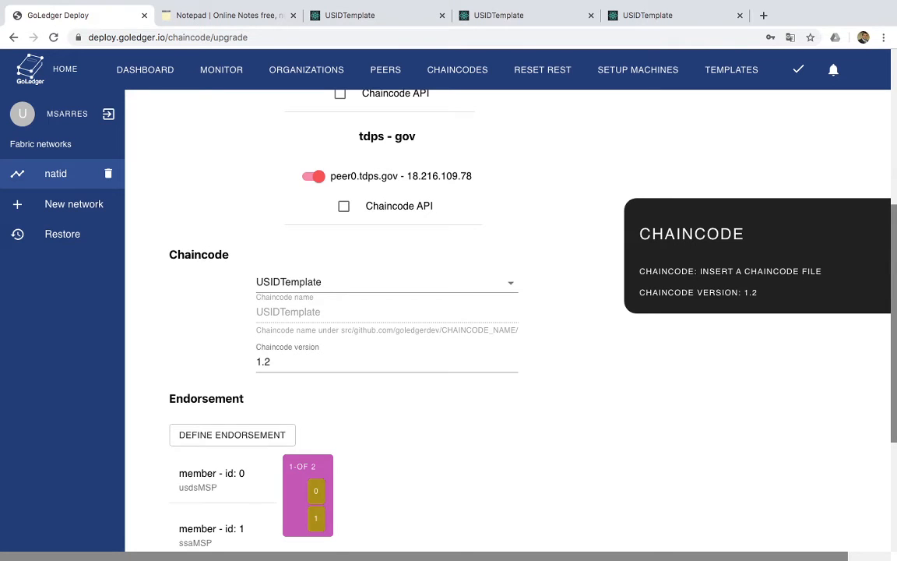
Choose the USIDTemplate template and let all organizations write US ID Cards, First Name and Last Name
{"action": "scroll", "coordinate": [507, 312], "scroll_direction": "down", "scroll_amount": 3}
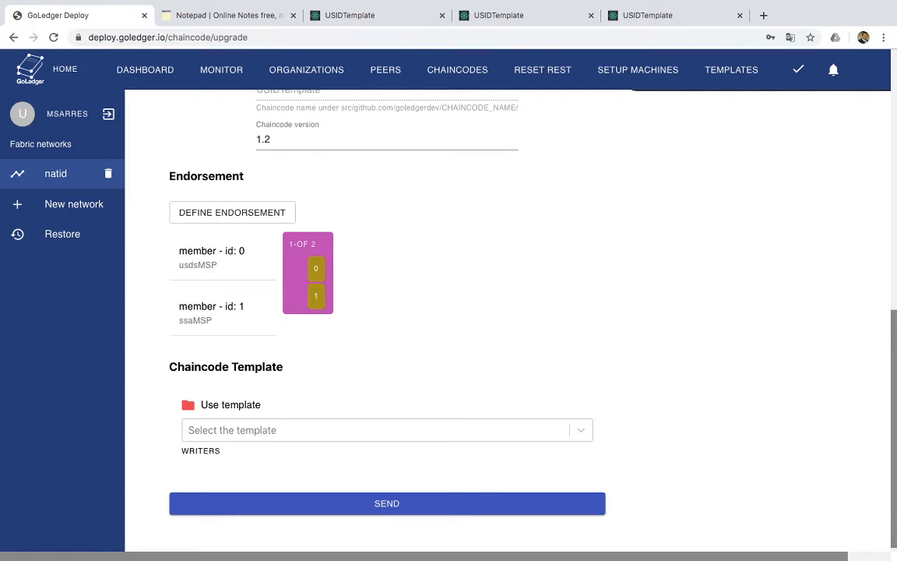
{"action": "left_click", "coordinate": [375, 430]}
{"action": "left_click", "coordinate": [375, 460]}
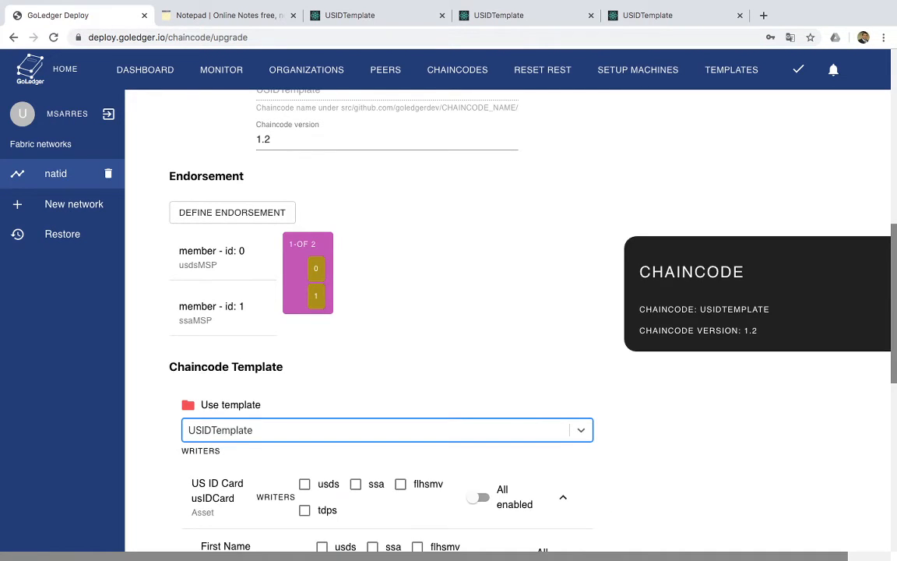
{"action": "scroll", "coordinate": [479, 311], "scroll_direction": "down", "scroll_amount": 4}
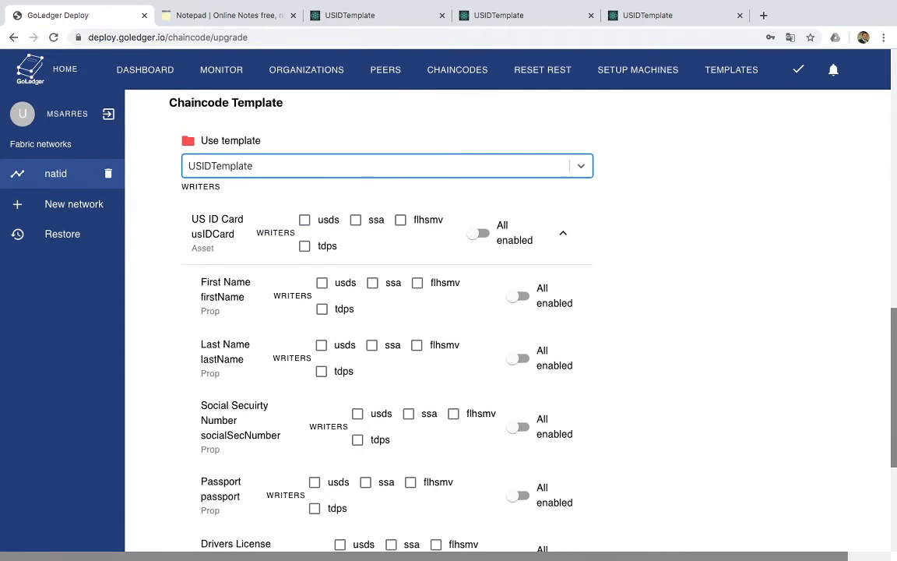
{"action": "scroll", "coordinate": [479, 312], "scroll_direction": "down", "scroll_amount": 1}
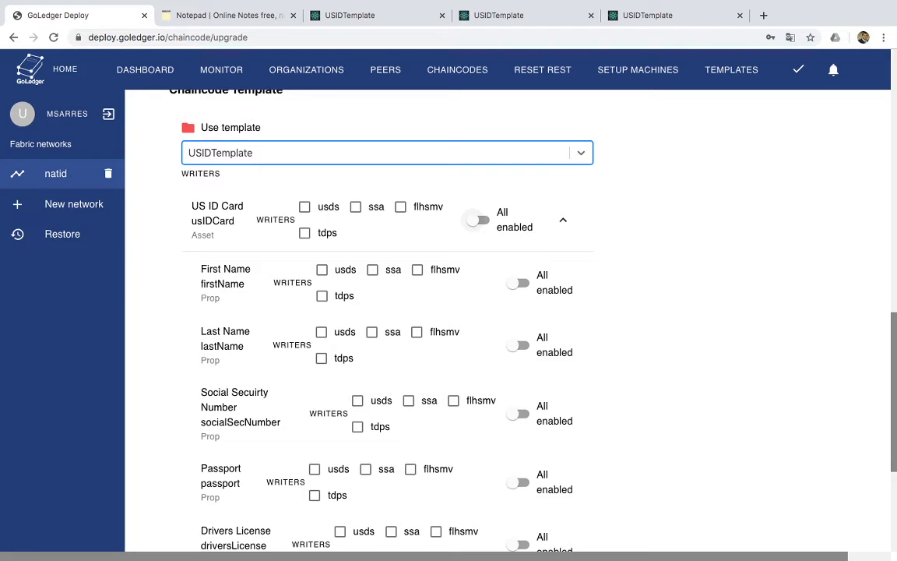
{"action": "left_click", "coordinate": [478, 220]}
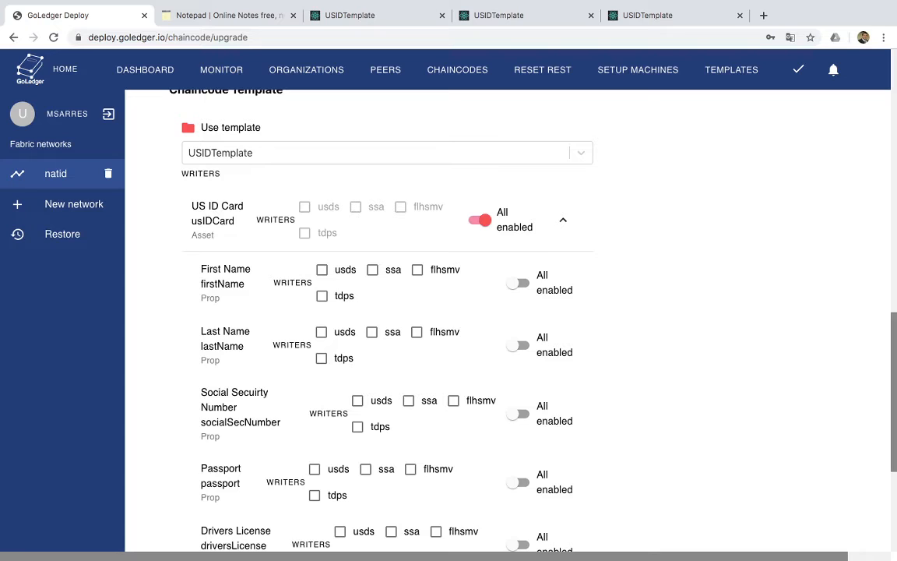
{"action": "left_click", "coordinate": [515, 283]}
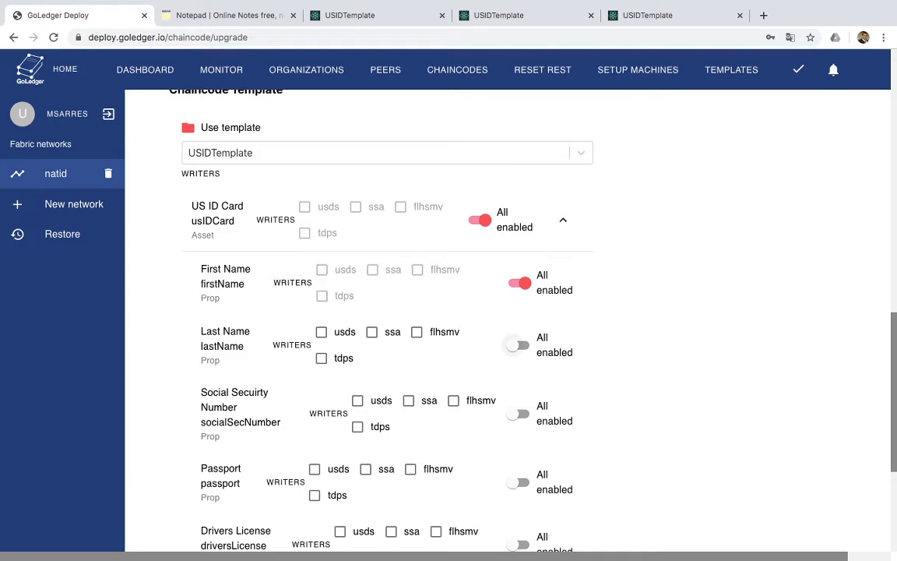
{"action": "left_click", "coordinate": [517, 345]}
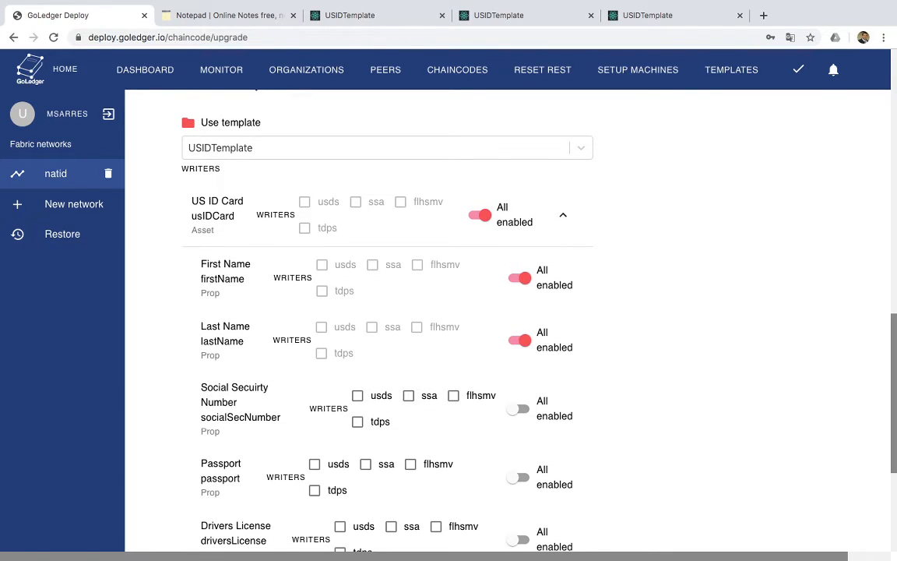
Give ssa the Social Security Number, usds the Passport, and flhsmv and tdps the Drivers License
{"action": "left_click", "coordinate": [408, 395]}
{"action": "scroll", "coordinate": [408, 395], "scroll_direction": "down", "scroll_amount": 1}
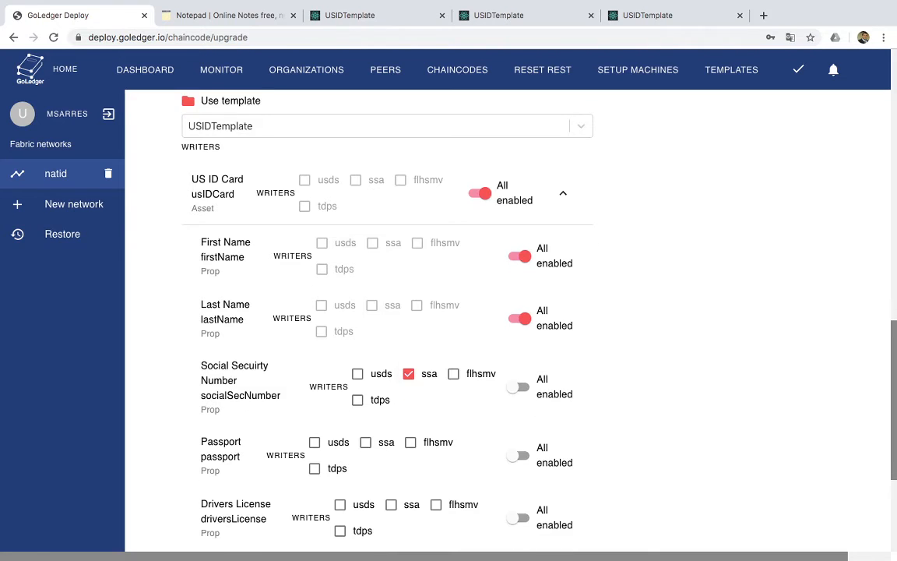
{"action": "scroll", "coordinate": [381, 311], "scroll_direction": "down", "scroll_amount": 2}
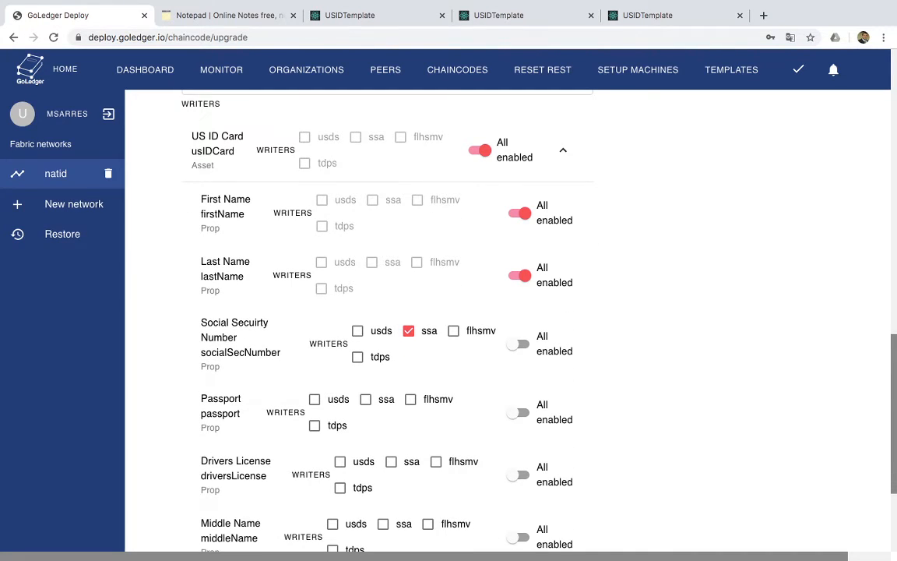
{"action": "scroll", "coordinate": [507, 320], "scroll_direction": "down", "scroll_amount": 1}
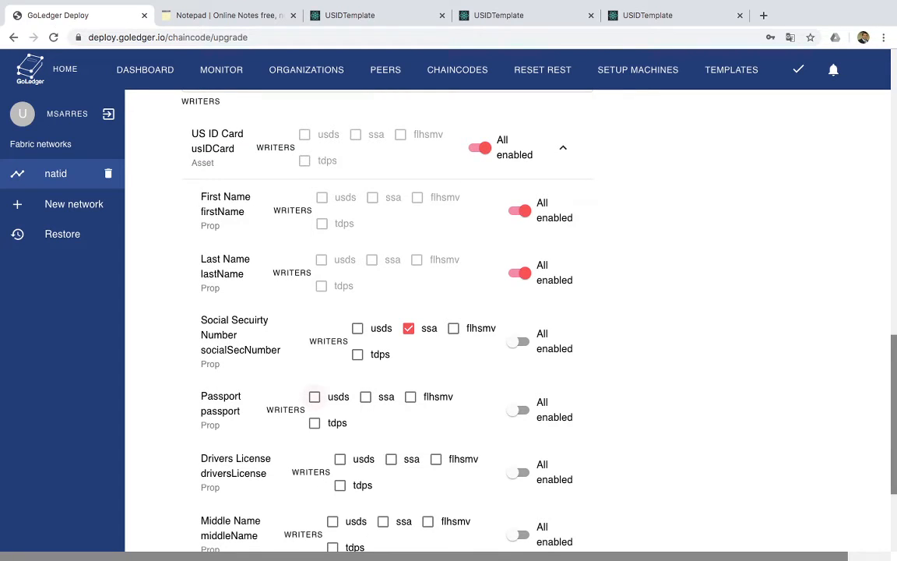
{"action": "left_click", "coordinate": [314, 396]}
{"action": "scroll", "coordinate": [381, 319], "scroll_direction": "down", "scroll_amount": 2}
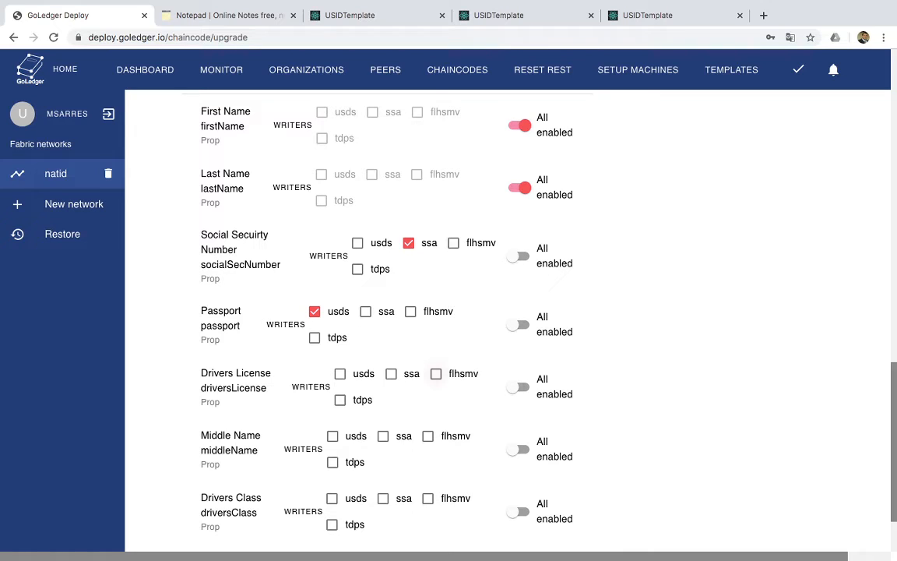
{"action": "left_click", "coordinate": [436, 374]}
{"action": "left_click", "coordinate": [339, 400]}
Open Middle Name to all, give flhsmv and tdps Drivers Class, and submit the upgrade
{"action": "scroll", "coordinate": [348, 311], "scroll_direction": "down", "scroll_amount": 1}
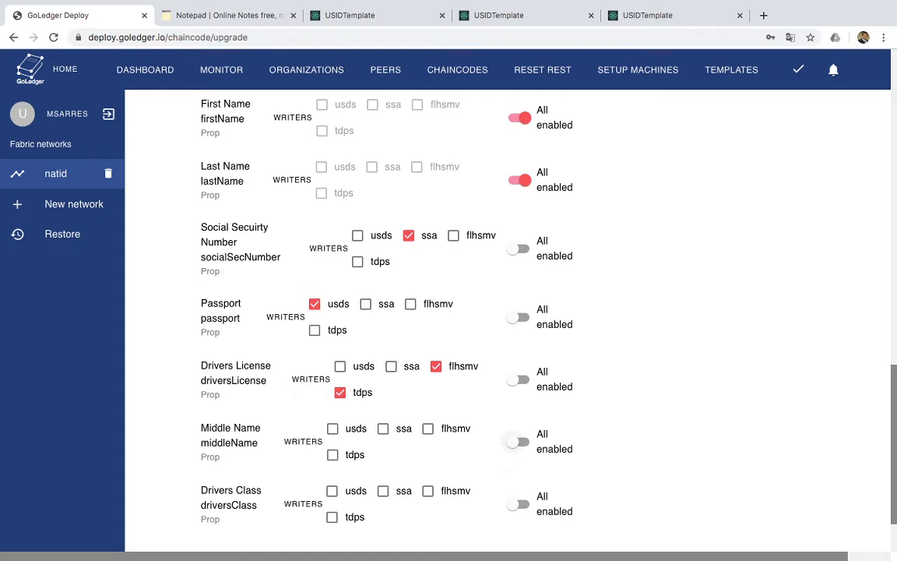
{"action": "left_click", "coordinate": [518, 441]}
{"action": "scroll", "coordinate": [518, 421], "scroll_direction": "down", "scroll_amount": 3}
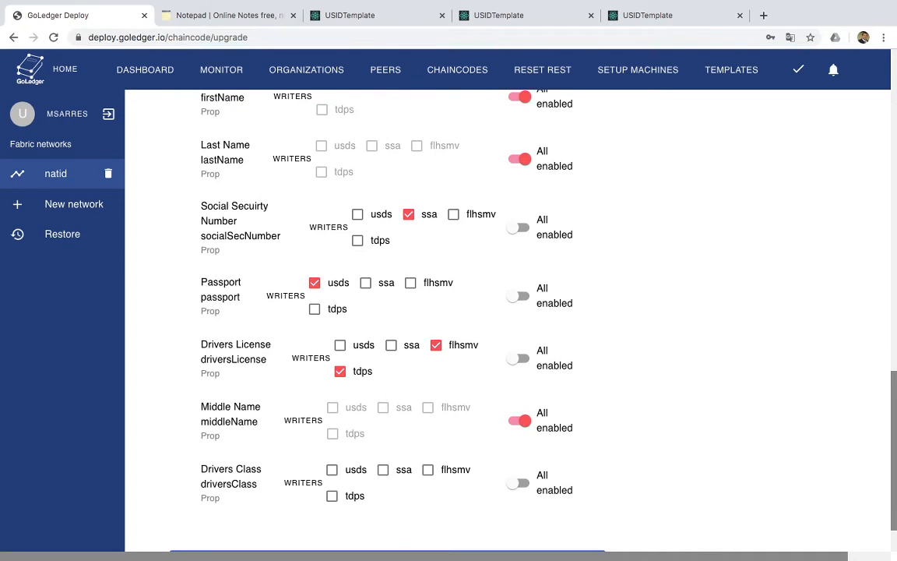
{"action": "left_click", "coordinate": [427, 470]}
{"action": "left_click", "coordinate": [332, 495]}
{"action": "scroll", "coordinate": [332, 496], "scroll_direction": "down", "scroll_amount": 1}
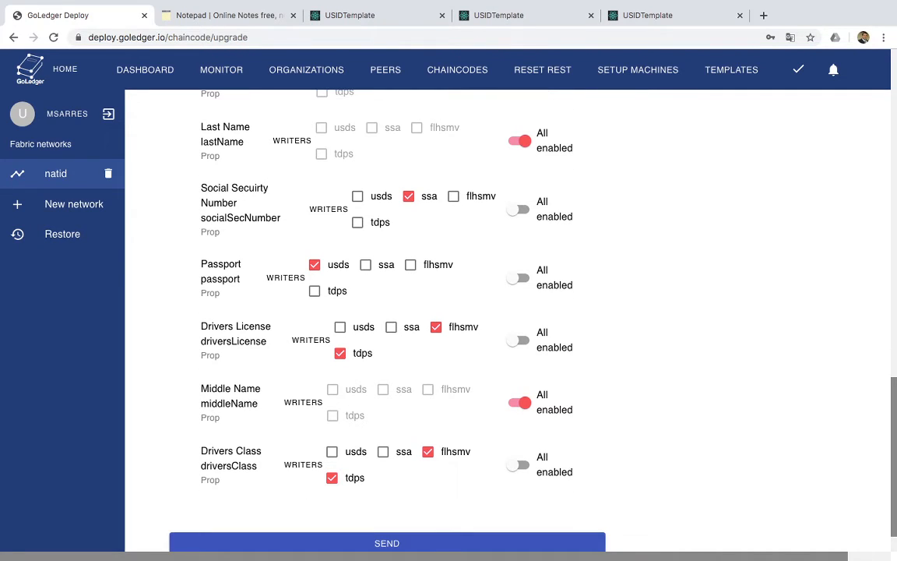
{"action": "scroll", "coordinate": [427, 453], "scroll_direction": "up", "scroll_amount": 1}
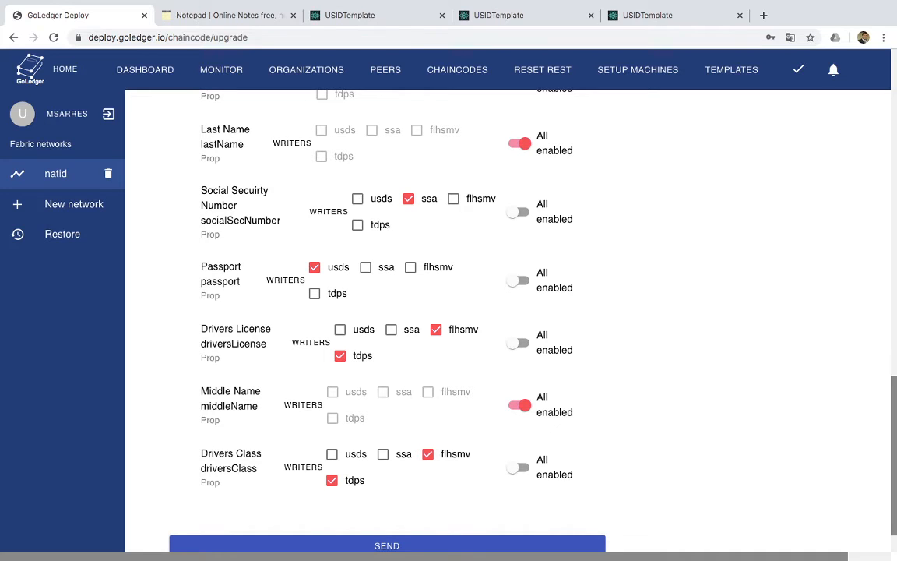
{"action": "scroll", "coordinate": [428, 312], "scroll_direction": "down", "scroll_amount": 1}
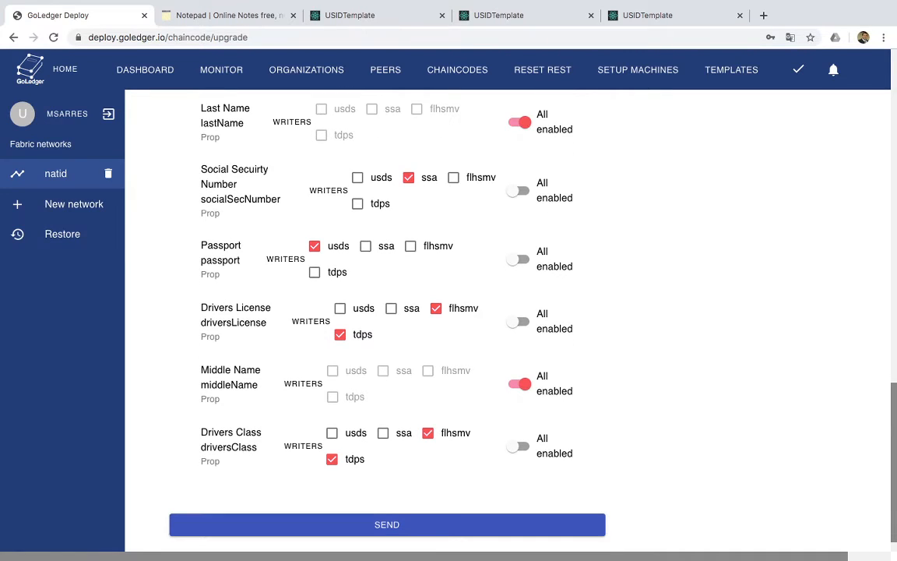
{"action": "left_click", "coordinate": [430, 525]}
Wait for the USIDTemplate 1.2 upgrade to succeed, close the confirmation, and go to Peers
{"action": "scroll", "coordinate": [436, 395], "scroll_direction": "up", "scroll_amount": 2}
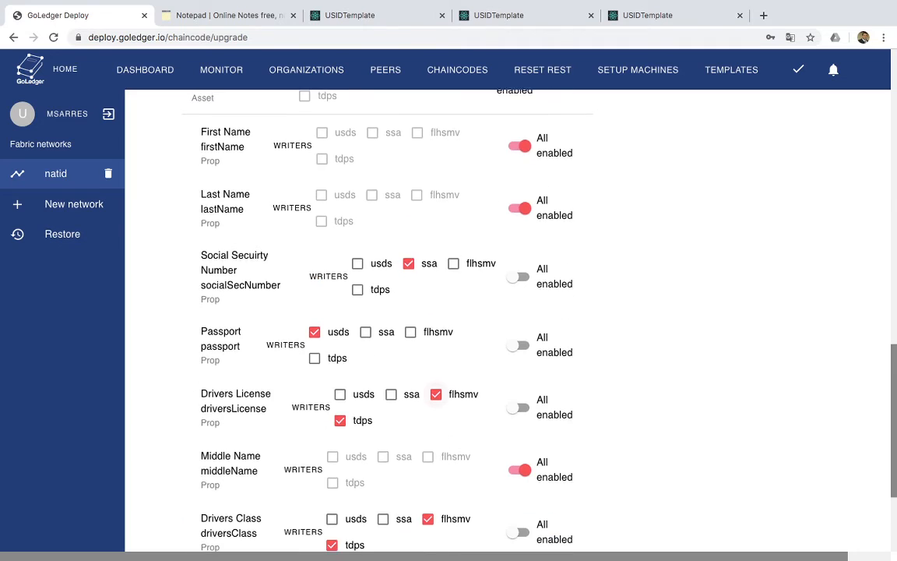
{"action": "scroll", "coordinate": [467, 312], "scroll_direction": "up", "scroll_amount": 4}
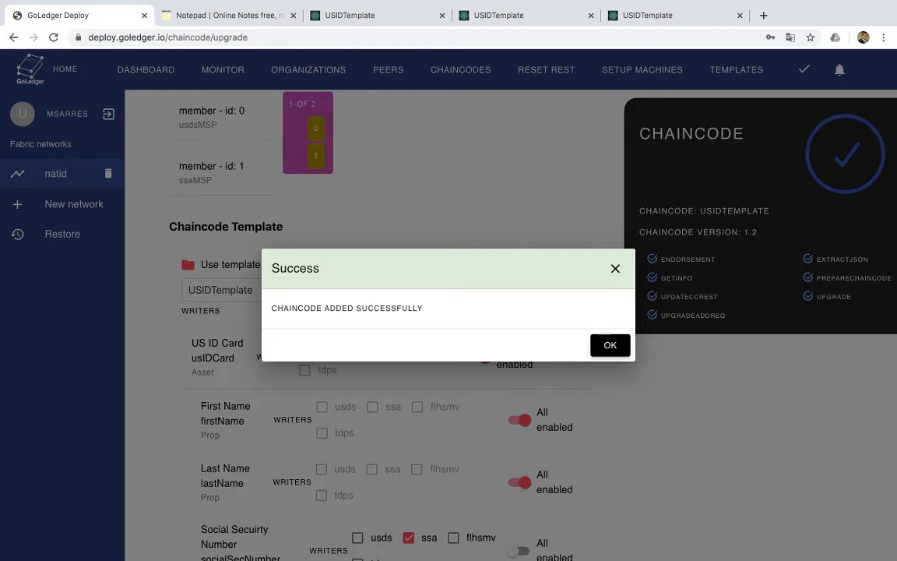
{"action": "key", "text": "Return"}
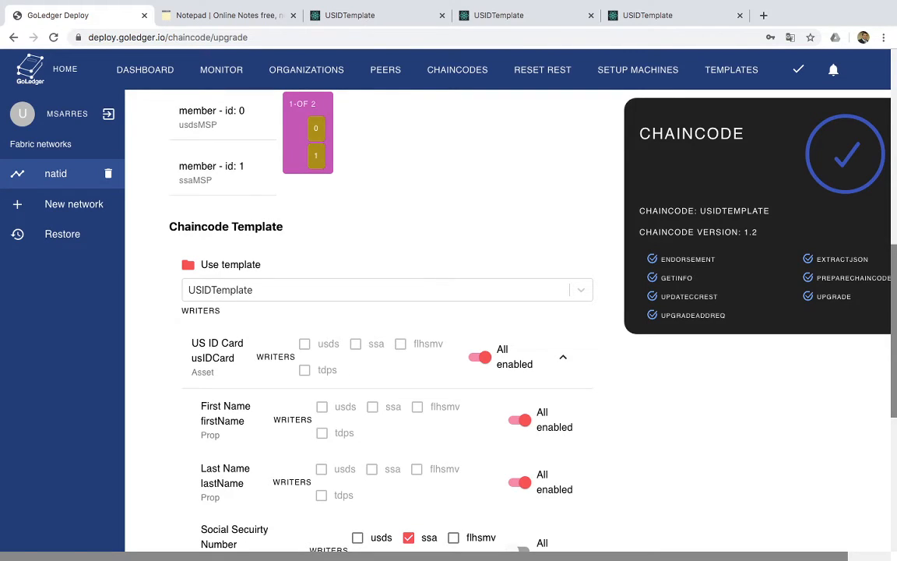
{"action": "left_click", "coordinate": [386, 69]}
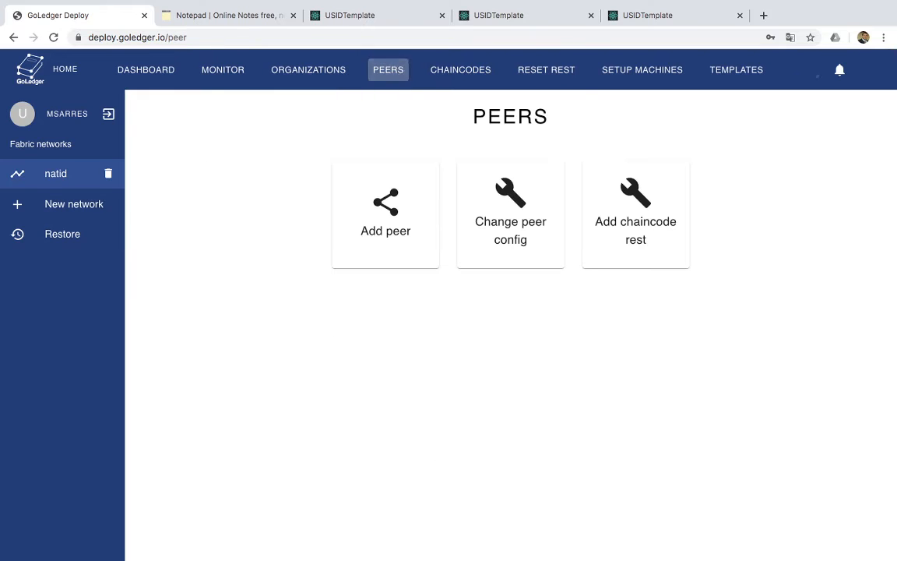
Add chaincode REST to tdps.gov peer 18.216.109.78, then switch to the ssa USIDTemplate tab
{"action": "left_click", "coordinate": [635, 218]}
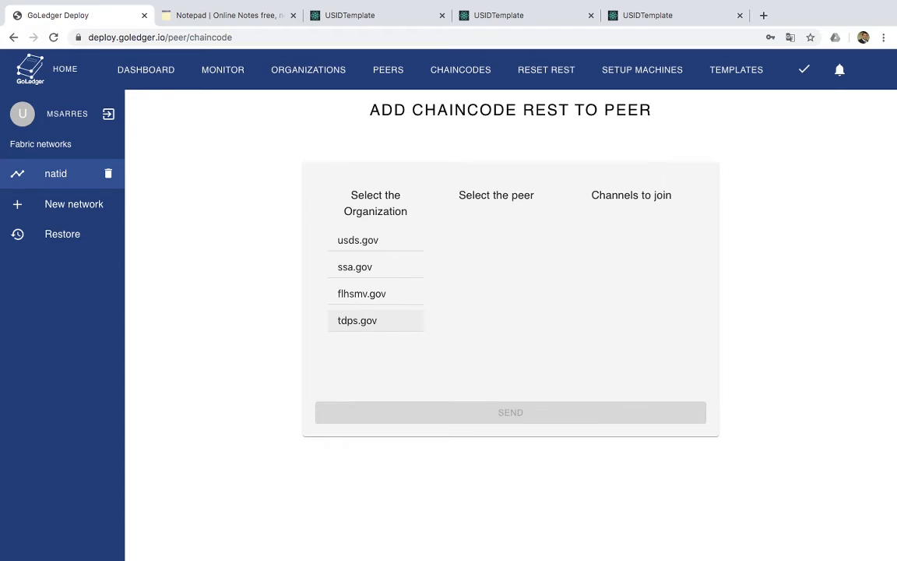
{"action": "left_click", "coordinate": [368, 320]}
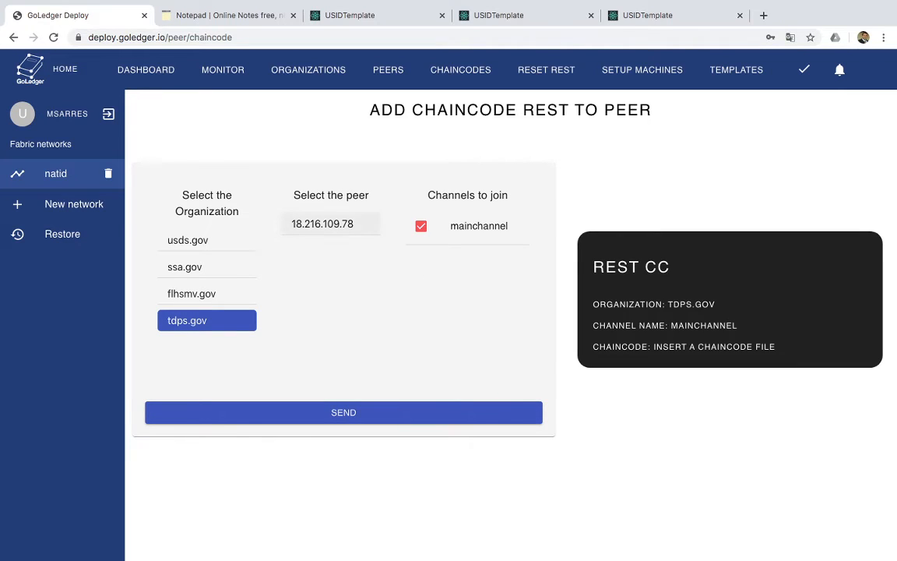
{"action": "left_click", "coordinate": [331, 224]}
{"action": "left_click", "coordinate": [378, 412]}
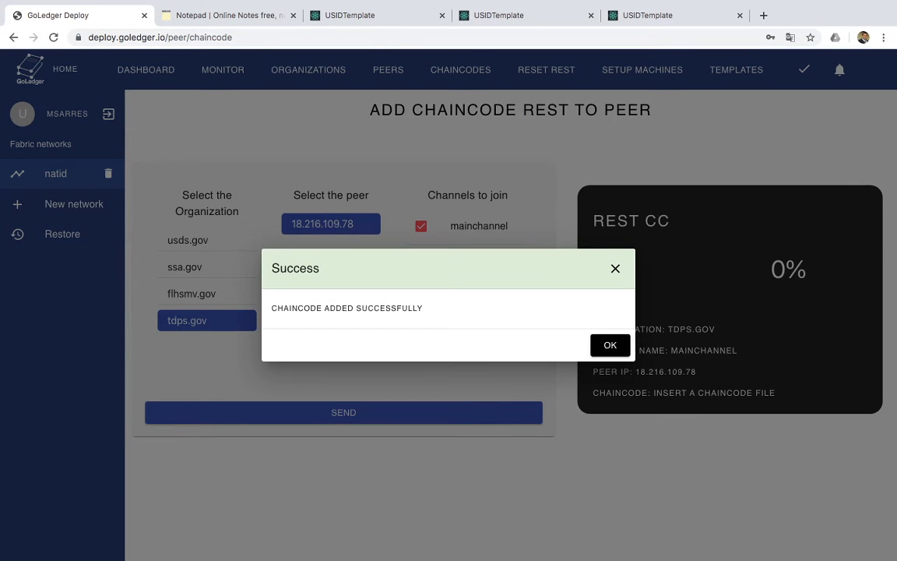
{"action": "key", "text": "Escape"}
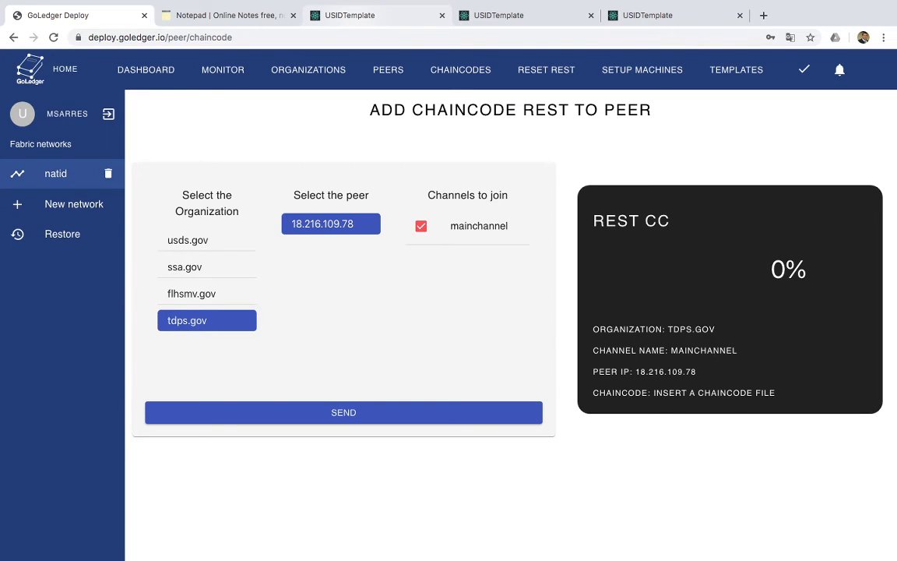
{"action": "left_click", "coordinate": [374, 16]}
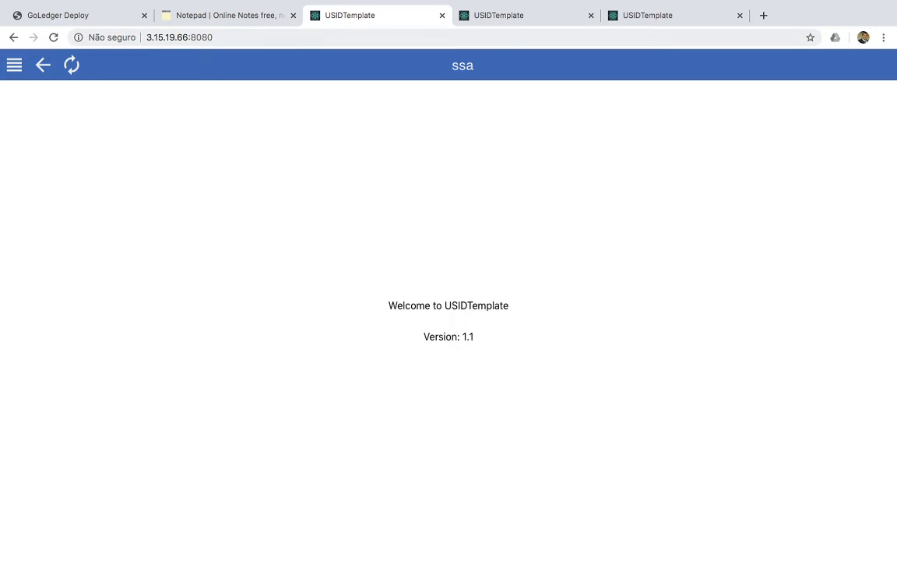
Show the US ID Card list in the ssa app
{"action": "left_click_drag", "start_coordinate": [146, 38], "coordinate": [188, 37]}
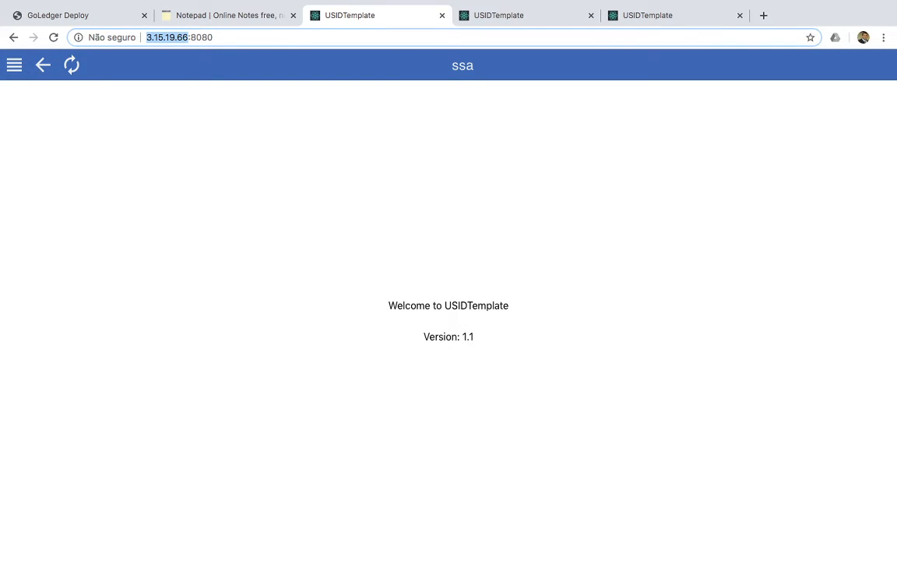
{"action": "left_click", "coordinate": [14, 65]}
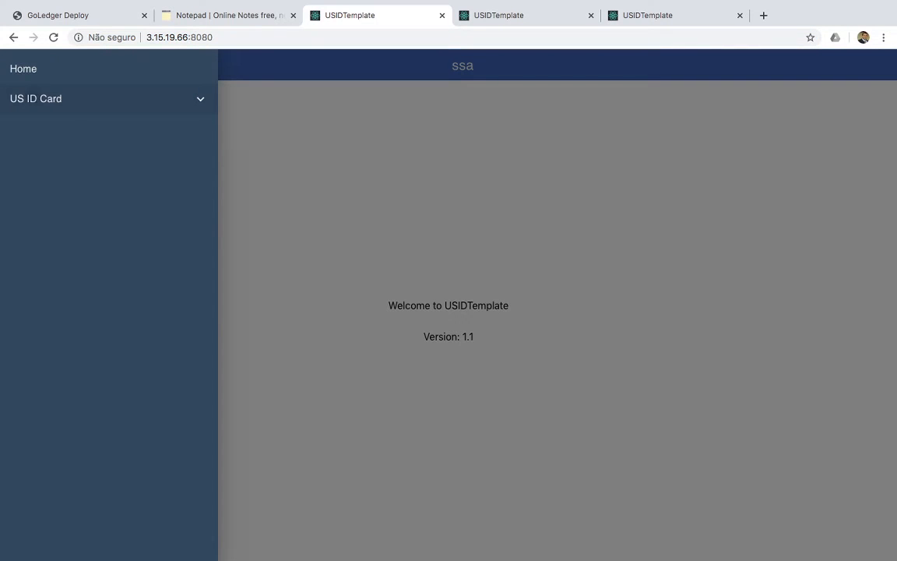
{"action": "left_click", "coordinate": [35, 98]}
{"action": "left_click", "coordinate": [52, 129]}
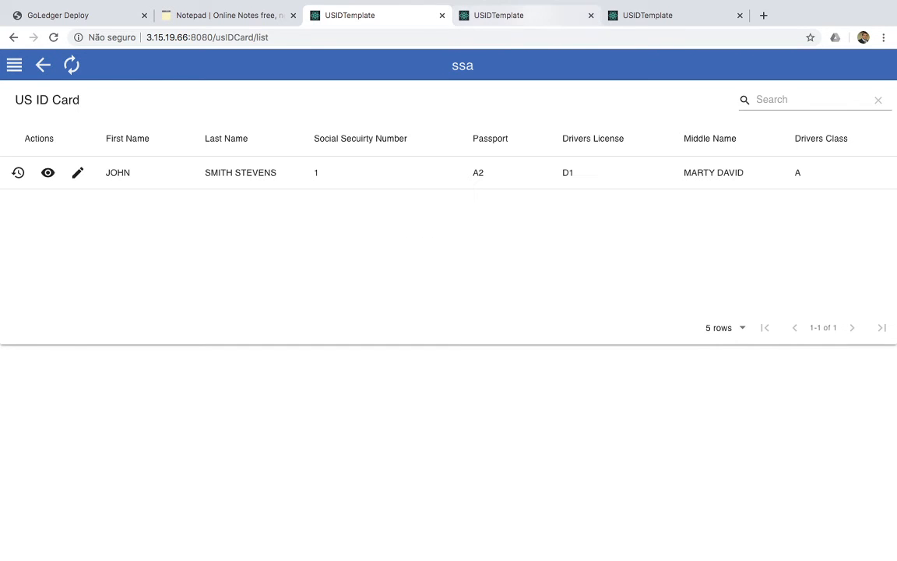
Refresh the US ID Card lists in the usds and flhsmv apps
{"action": "left_click", "coordinate": [499, 15]}
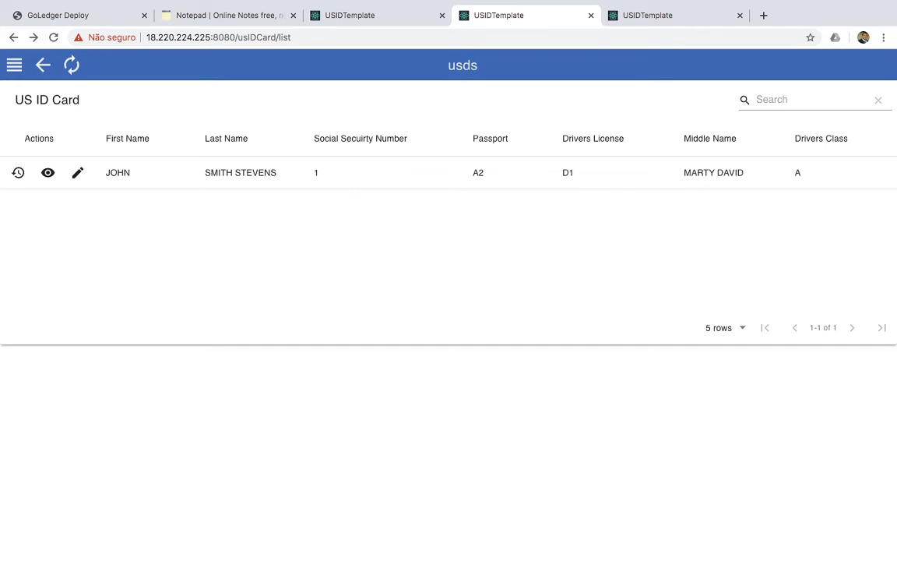
{"action": "left_click", "coordinate": [72, 65]}
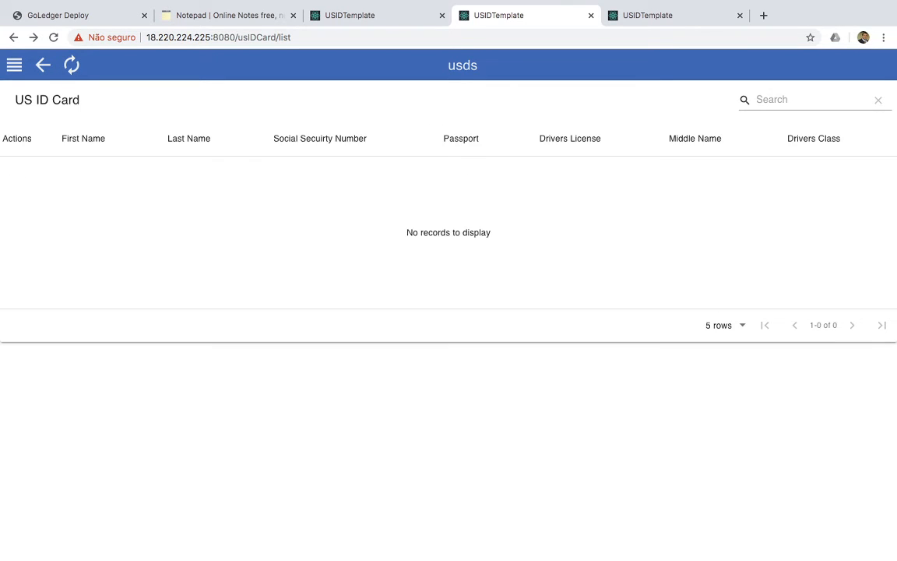
{"action": "left_click", "coordinate": [643, 15]}
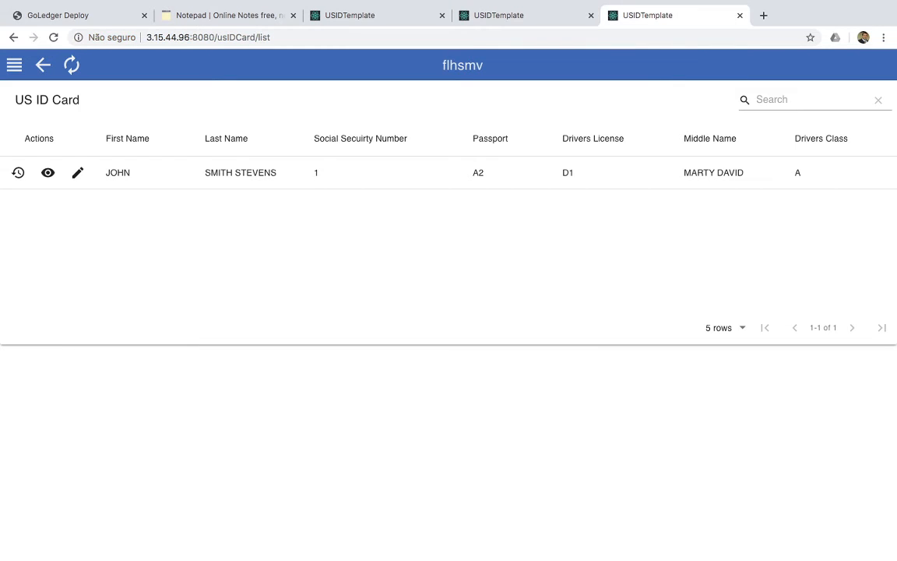
{"action": "left_click", "coordinate": [71, 65]}
Open 18.216.109.78/api-docs in a new tab to view the Swagger documentation
{"action": "key", "text": "ctrl+t"}
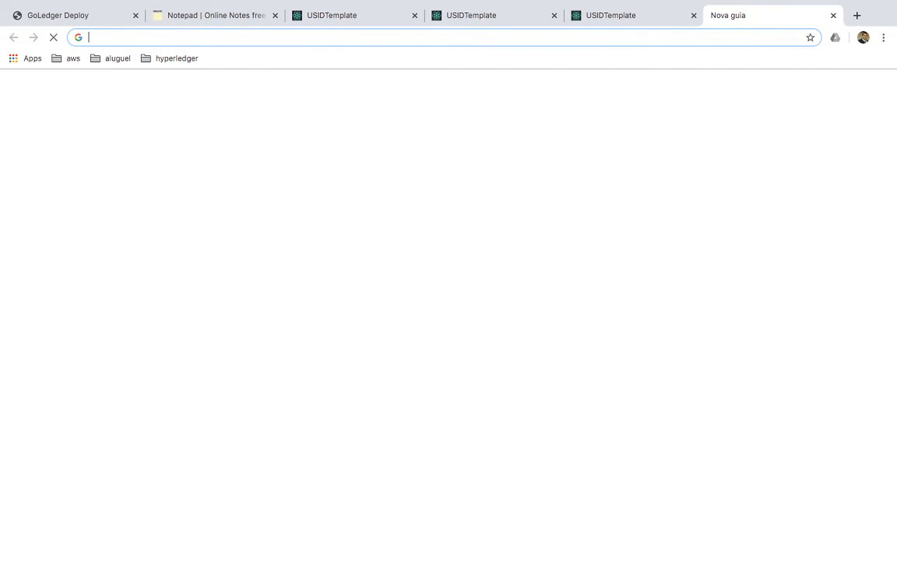
{"action": "type", "text": "18.216.109.78"}
{"action": "key", "text": "Return"}
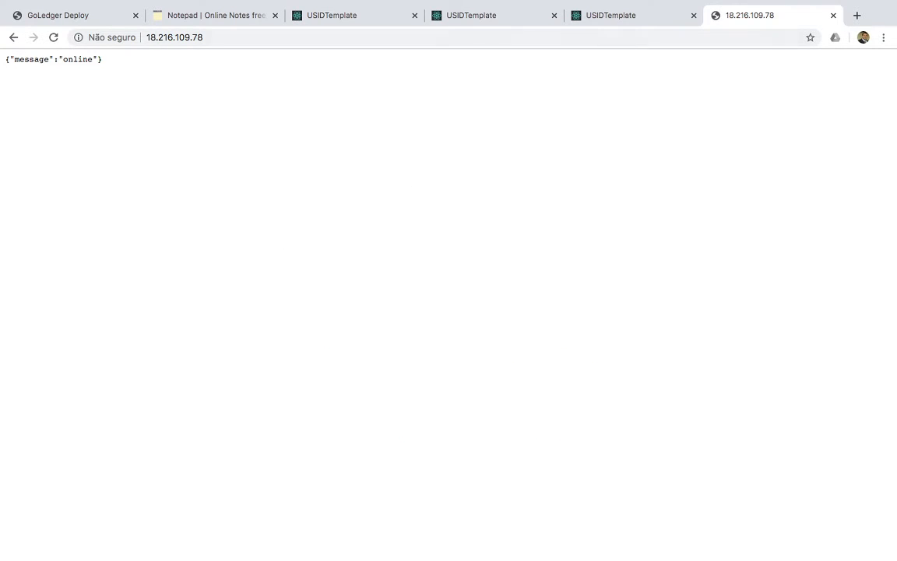
{"action": "key", "text": "ctrl+l"}
{"action": "key", "text": "End"}
{"action": "type", "text": "/ap"}
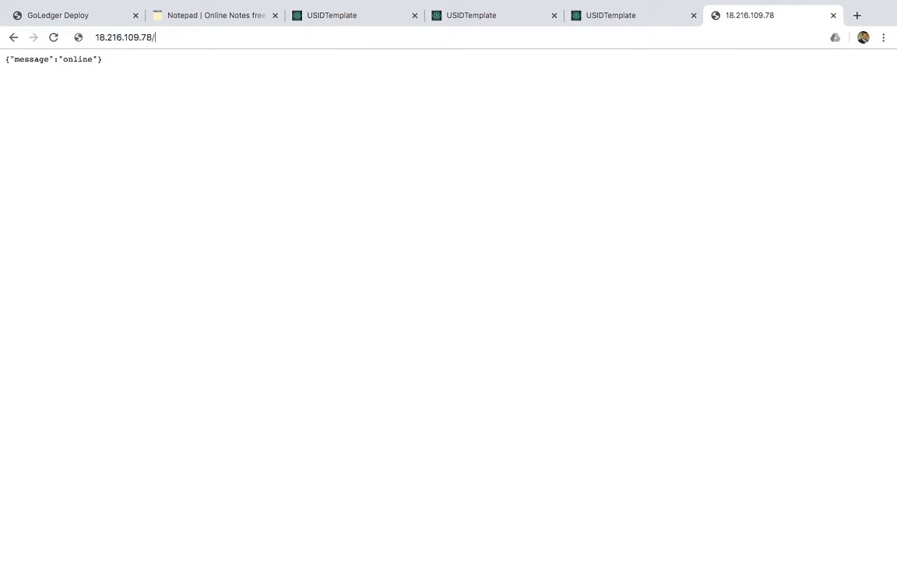
{"action": "type", "text": "i-docs"}
{"action": "key", "text": "Return"}
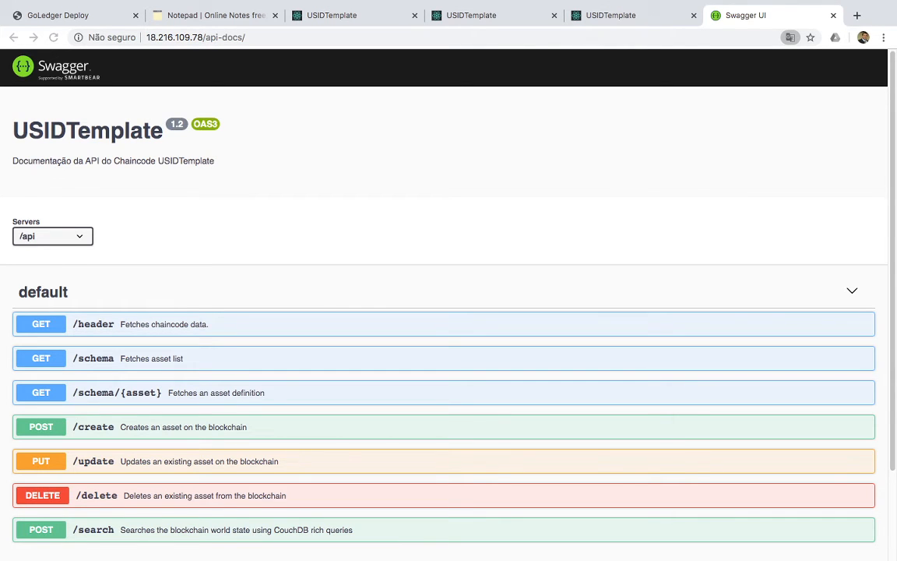
{"action": "key", "text": "Escape"}
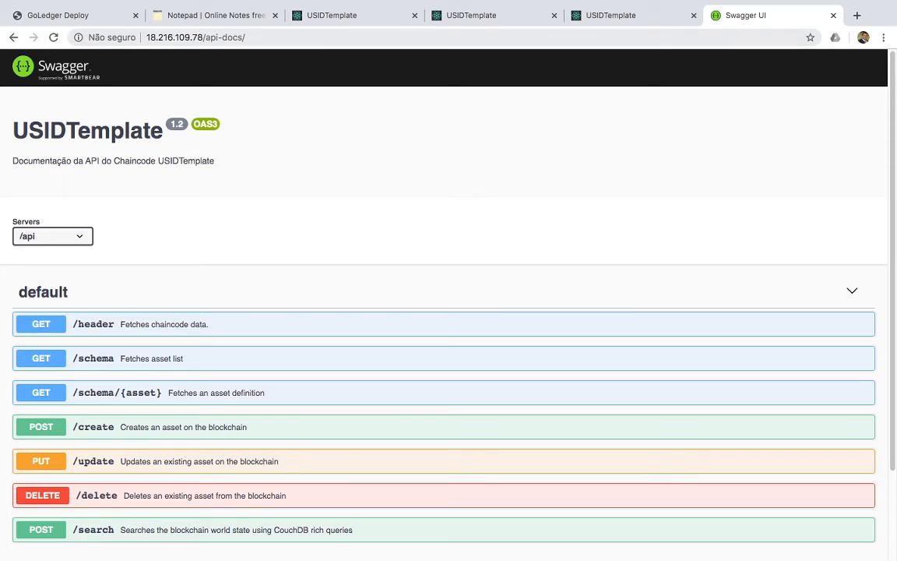
Load the tdps app at 18.216.109.78:8080
{"action": "left_click_drag", "start_coordinate": [247, 37], "coordinate": [203, 37]}
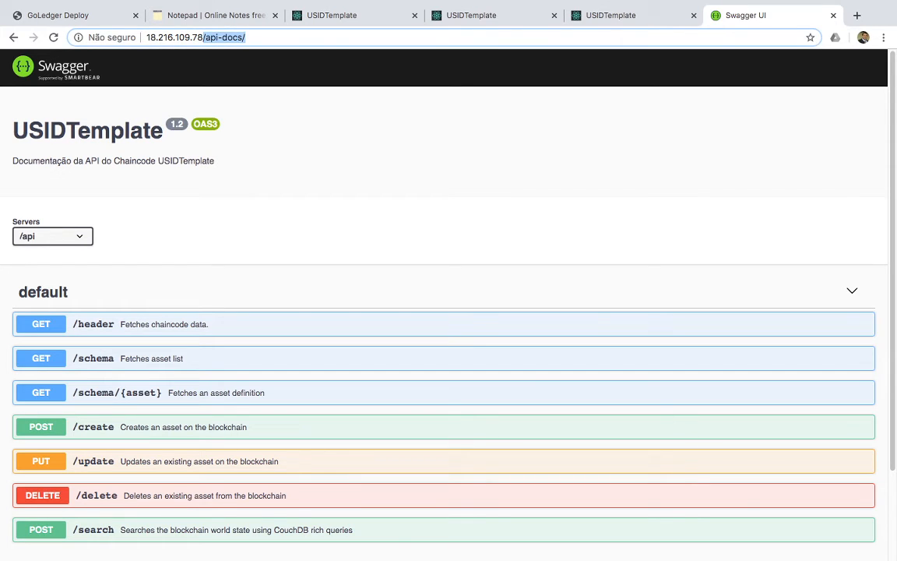
{"action": "type", "text": ":8080"}
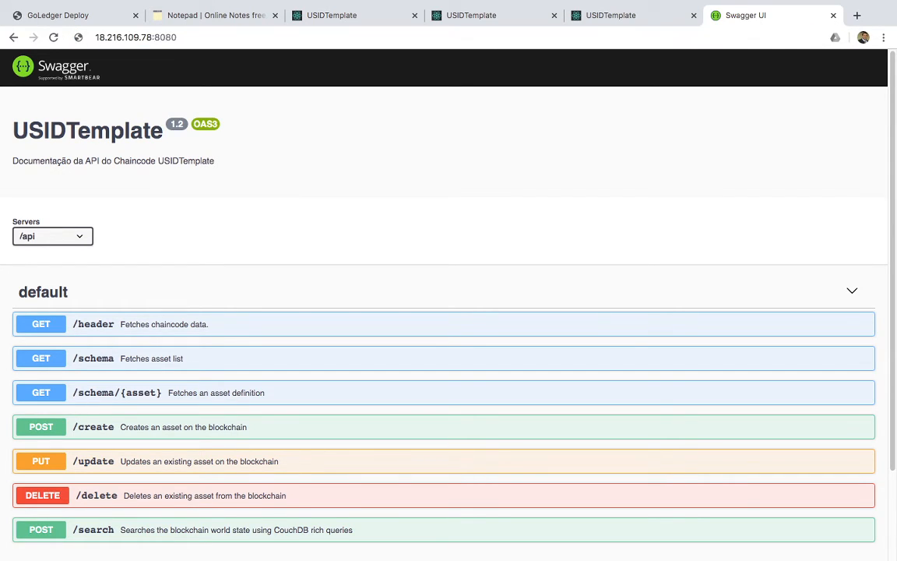
{"action": "key", "text": "Return"}
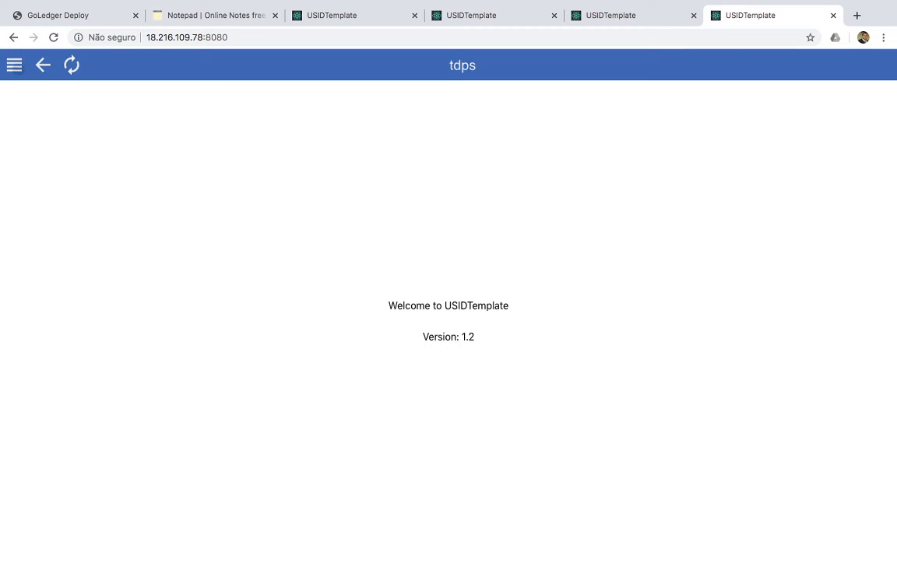
List the tdps app's US ID Card records, then switch to the ssa app tab
{"action": "left_click", "coordinate": [14, 65]}
{"action": "left_click", "coordinate": [38, 99]}
{"action": "left_click", "coordinate": [48, 129]}
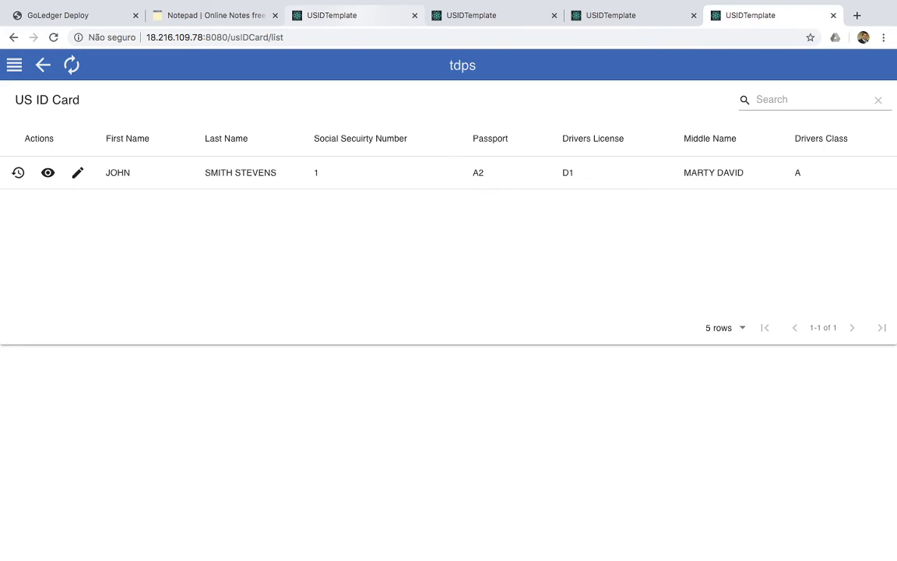
{"action": "left_click", "coordinate": [332, 15]}
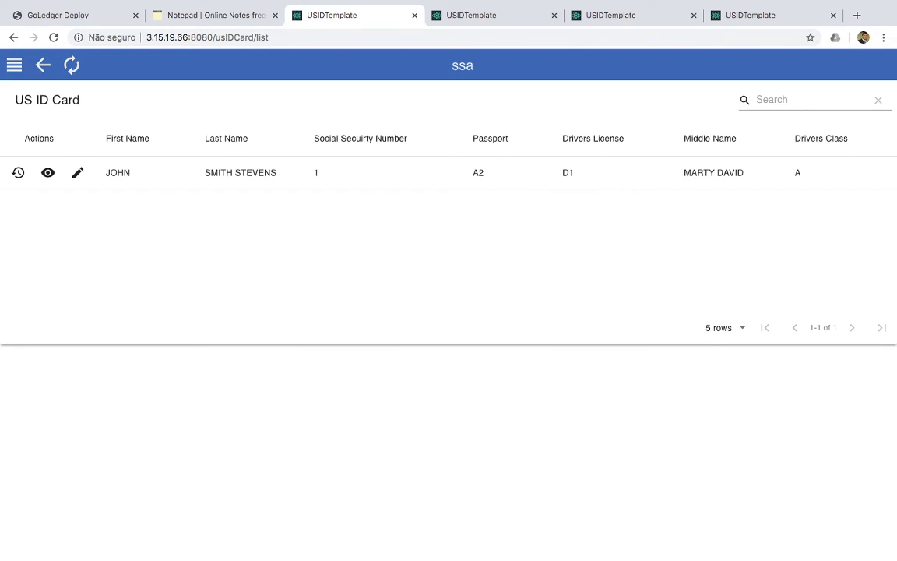
In ssa, create a US ID Card with the holder's first name, last name and social security number
{"action": "left_click", "coordinate": [14, 65]}
{"action": "left_click", "coordinate": [36, 98]}
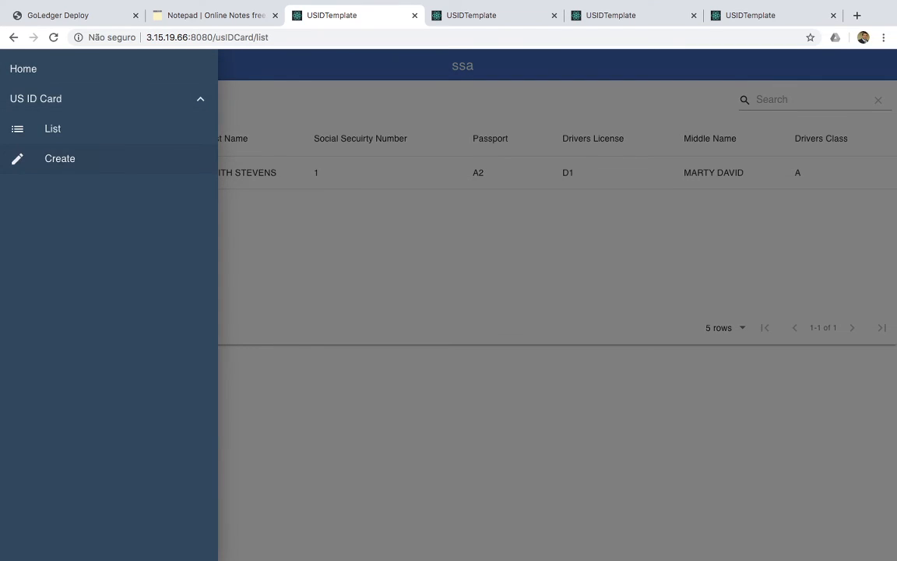
{"action": "left_click", "coordinate": [60, 158]}
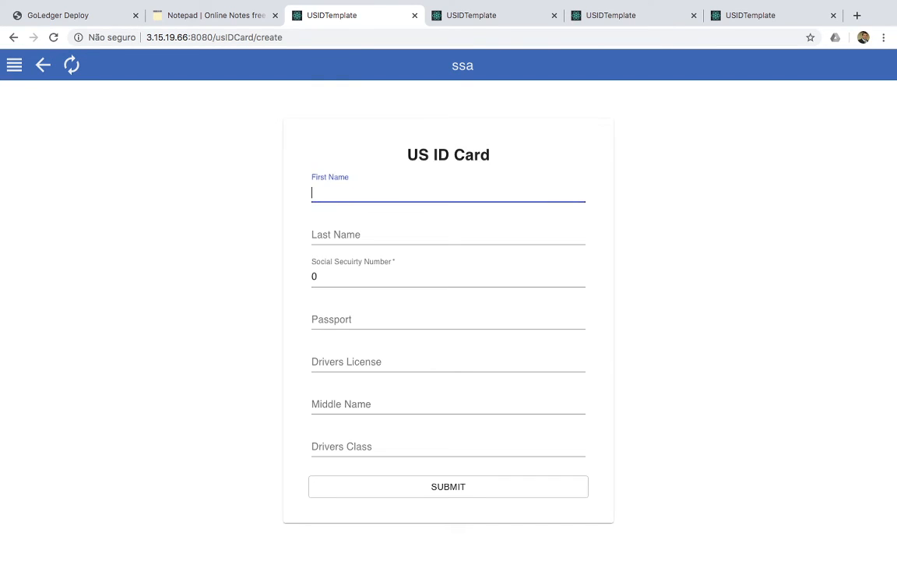
{"action": "left_click", "coordinate": [449, 235]}
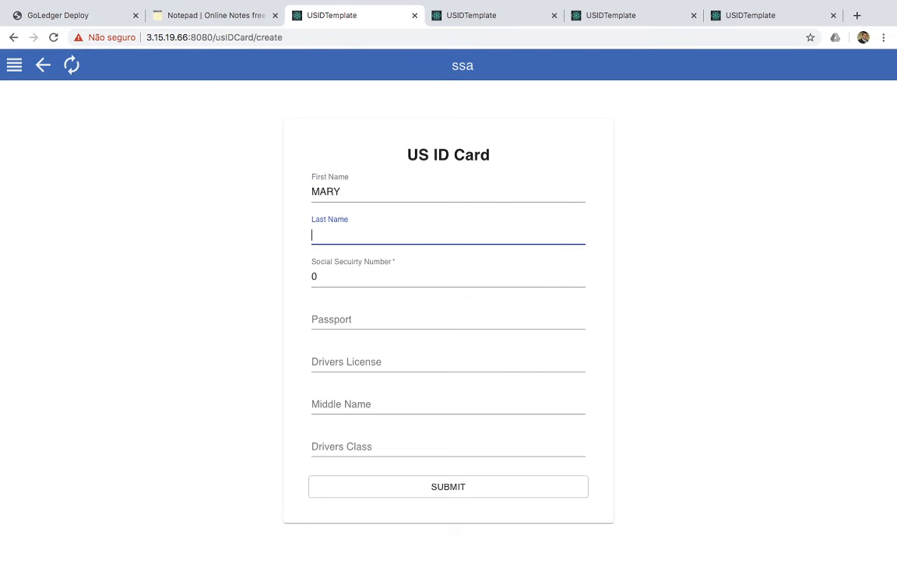
{"action": "left_click", "coordinate": [459, 277]}
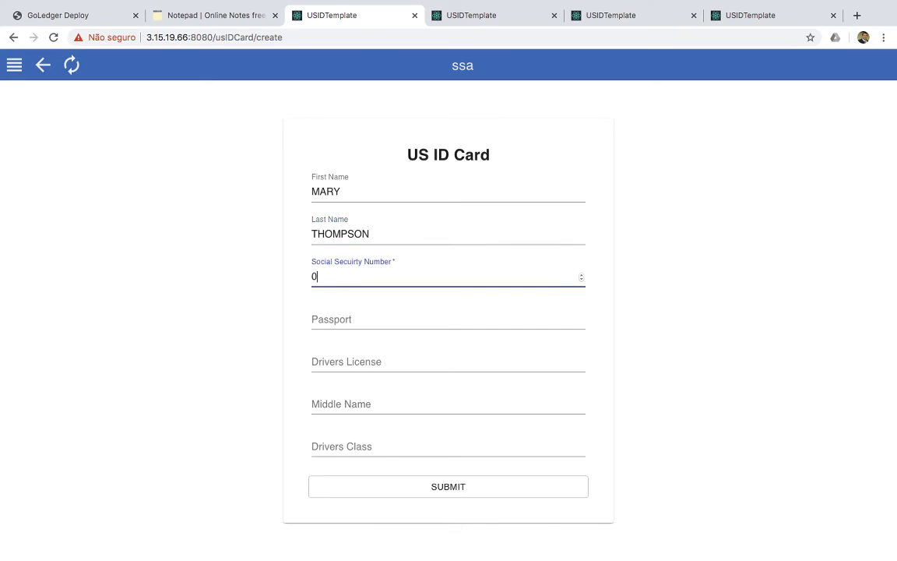
{"action": "key", "text": "BackSpace"}
{"action": "type", "text": "2"}
{"action": "left_click", "coordinate": [449, 404]}
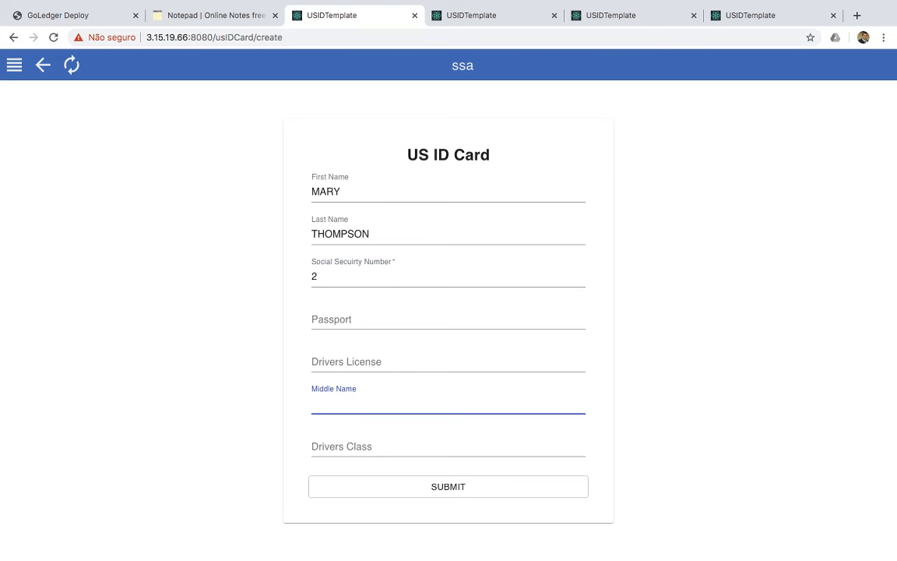
{"action": "key", "text": "Return"}
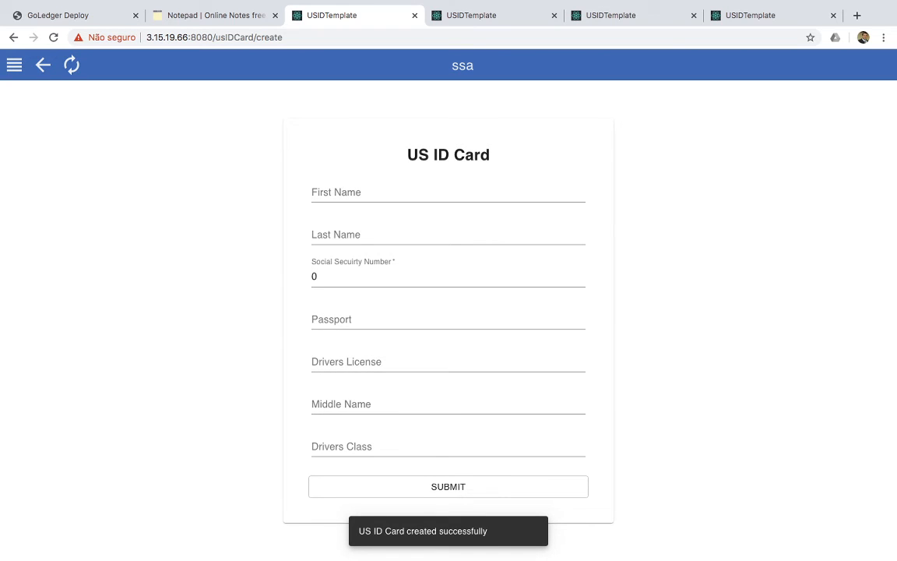
Confirm the second card appears in the ssa US ID Card list, then move to usds
{"action": "left_click", "coordinate": [14, 65]}
{"action": "left_click", "coordinate": [35, 98]}
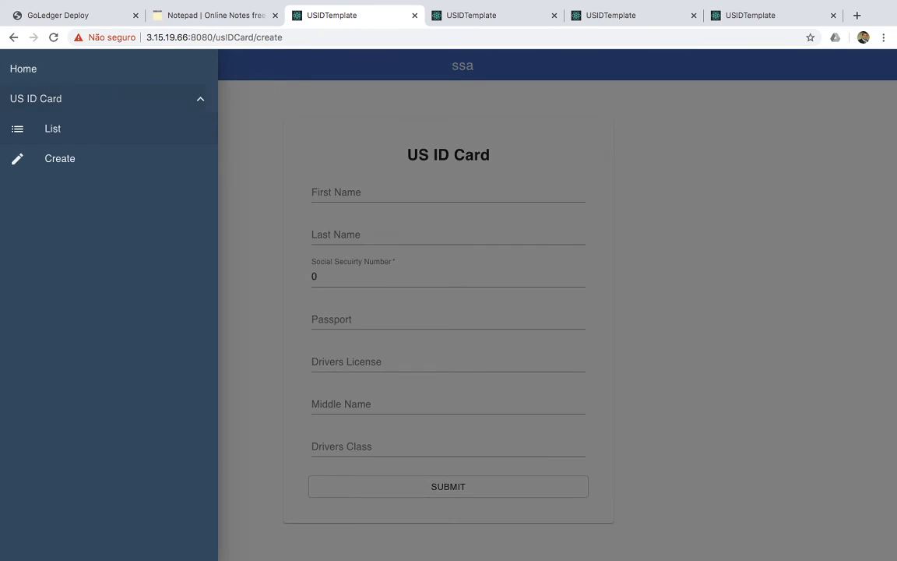
{"action": "left_click", "coordinate": [49, 129]}
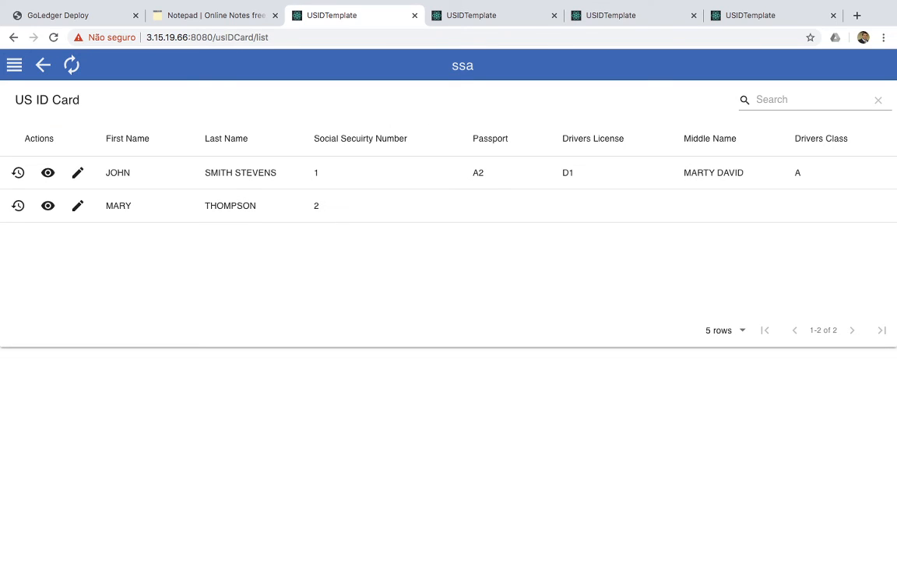
{"action": "key", "text": "ctrl+Tab"}
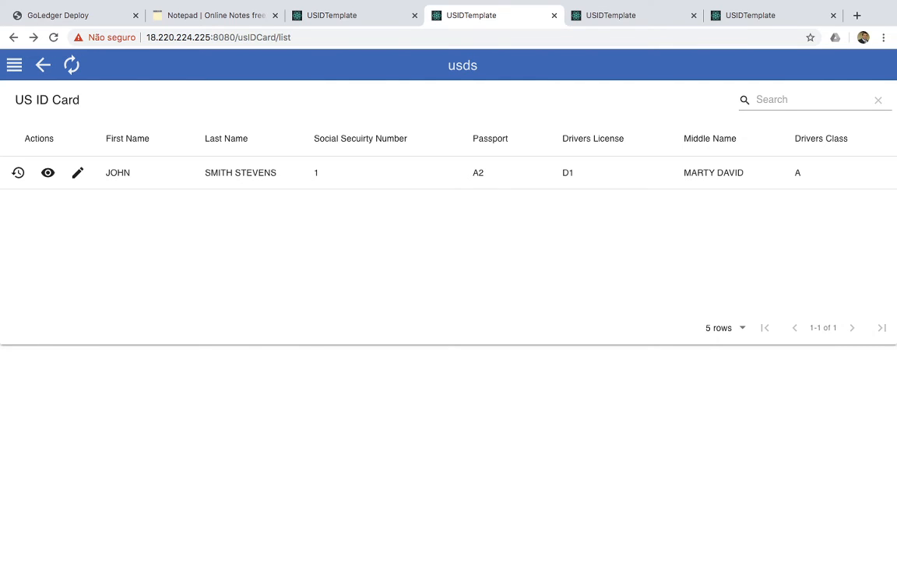
Reload the usds list and give the second US ID Card a passport number
{"action": "left_click", "coordinate": [72, 65]}
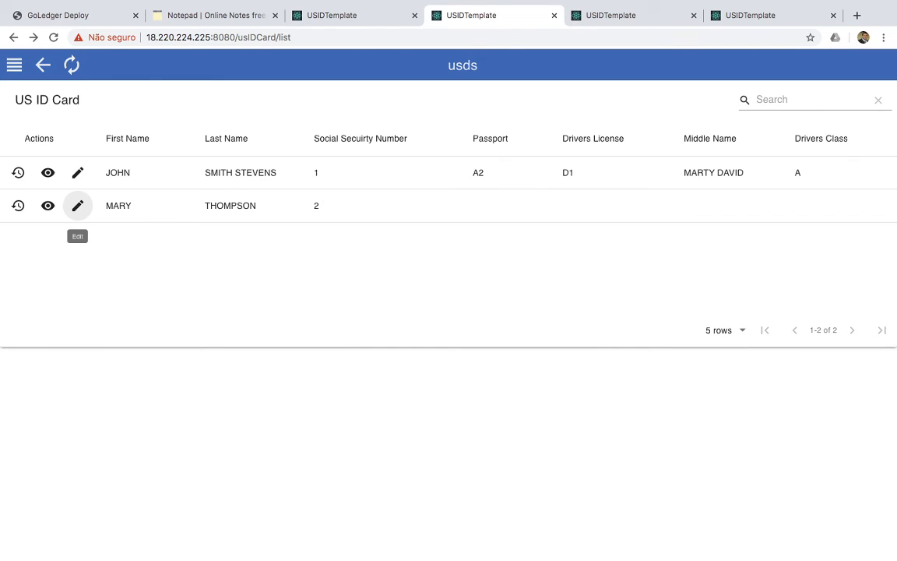
{"action": "left_click", "coordinate": [77, 205]}
{"action": "left_click", "coordinate": [421, 320]}
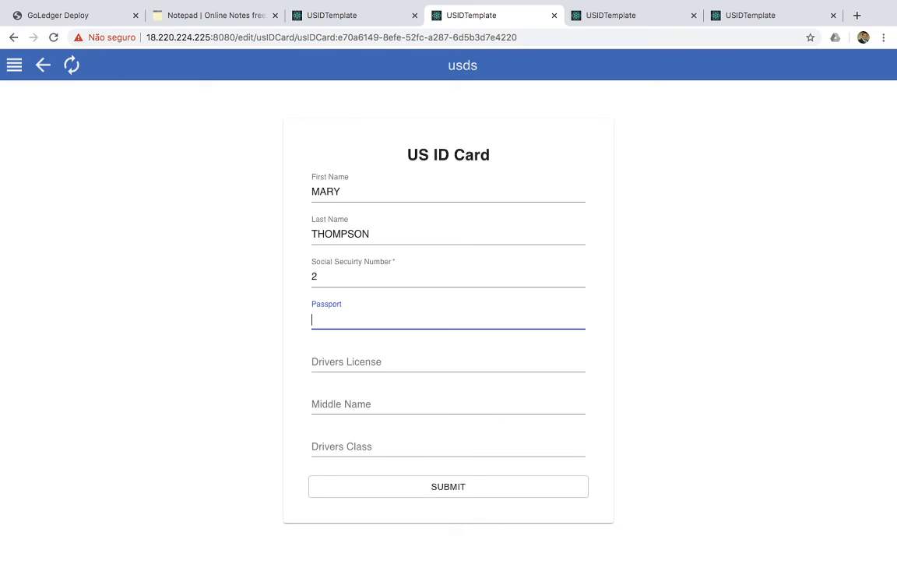
{"action": "type", "text": "A2"}
{"action": "left_click", "coordinate": [452, 489]}
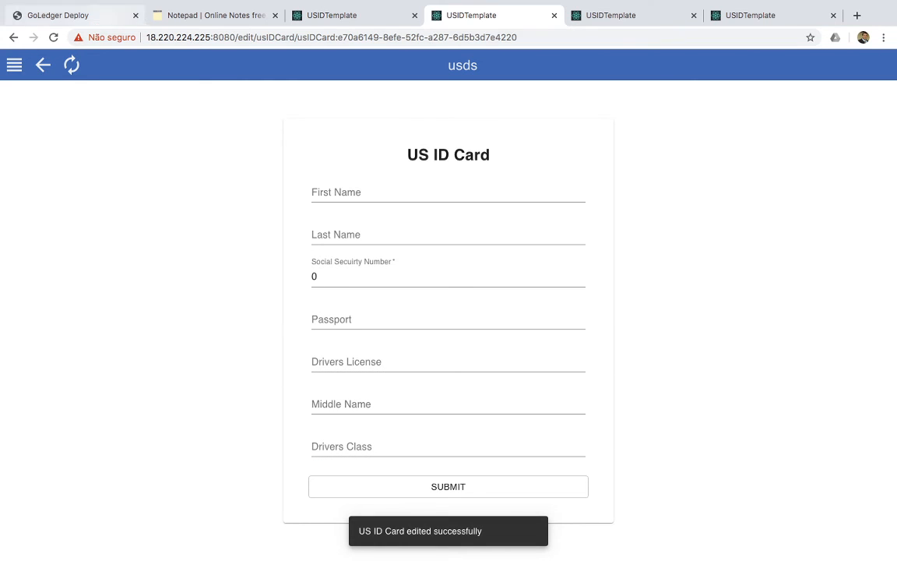
Reopen the second card and correct the last digit of its passport number
{"action": "left_click", "coordinate": [14, 65]}
{"action": "left_click", "coordinate": [36, 96]}
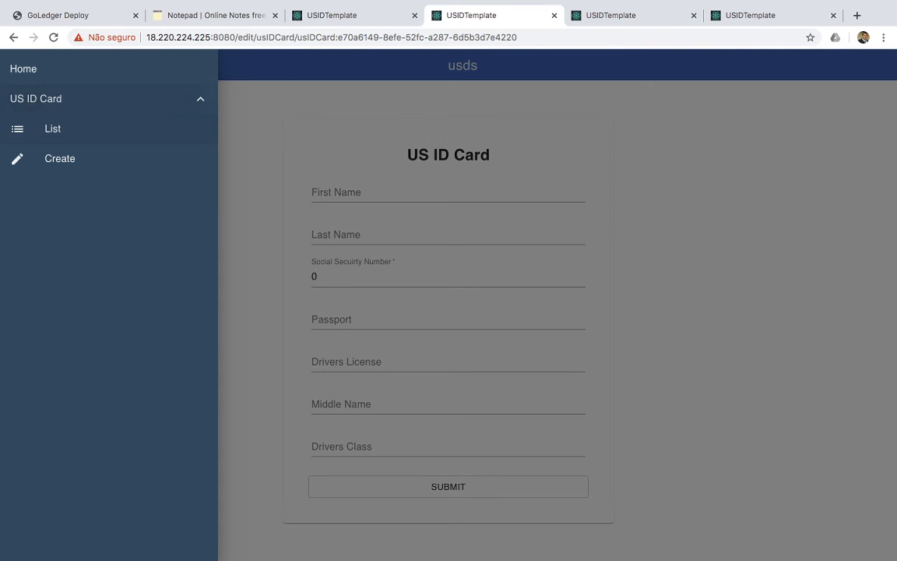
{"action": "left_click", "coordinate": [50, 128]}
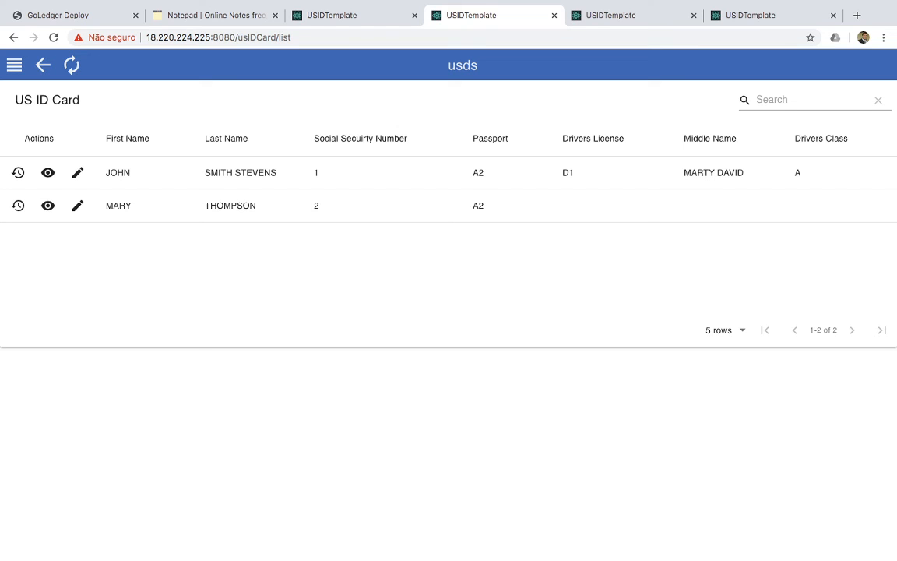
{"action": "left_click", "coordinate": [78, 205]}
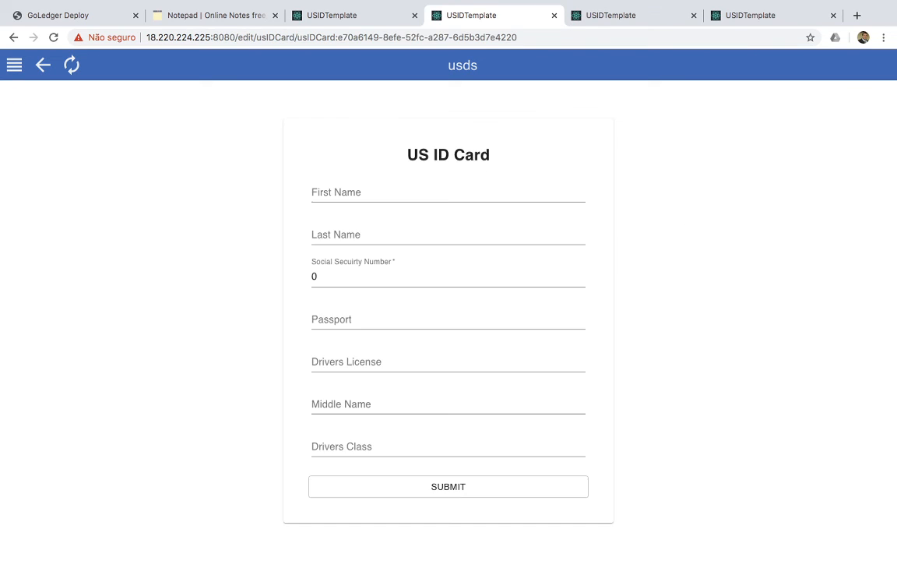
{"action": "left_click", "coordinate": [335, 318]}
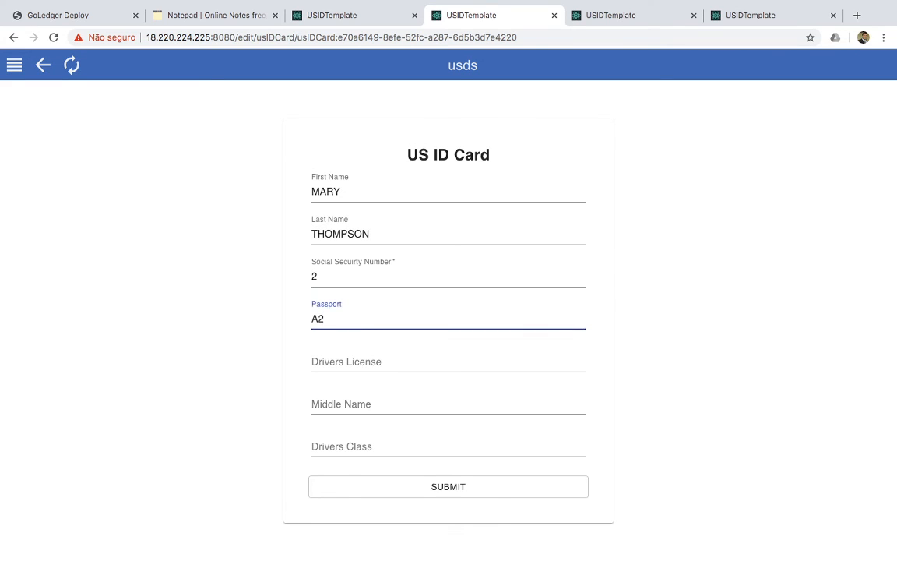
{"action": "key", "text": "BackSpace"}
{"action": "type", "text": "3"}
{"action": "left_click", "coordinate": [449, 487]}
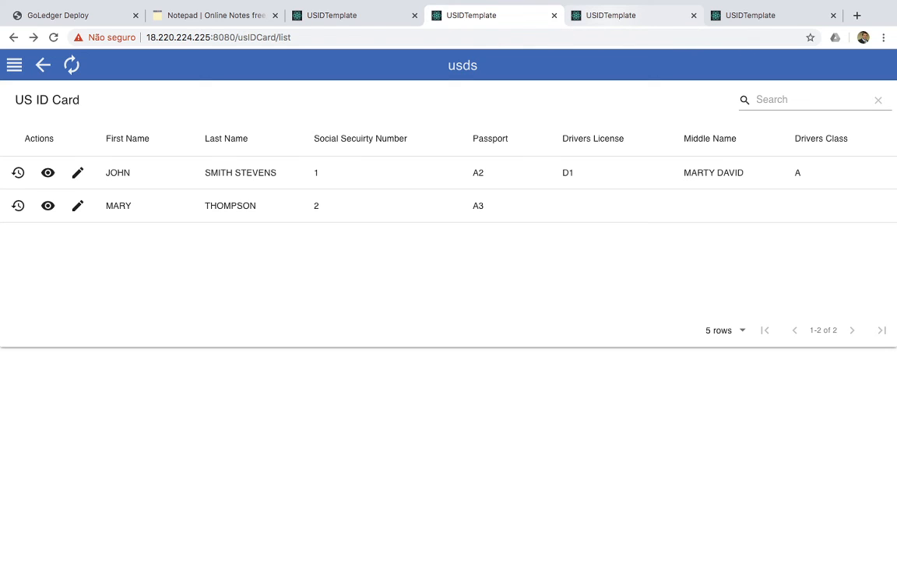
{"action": "left_click", "coordinate": [631, 15]}
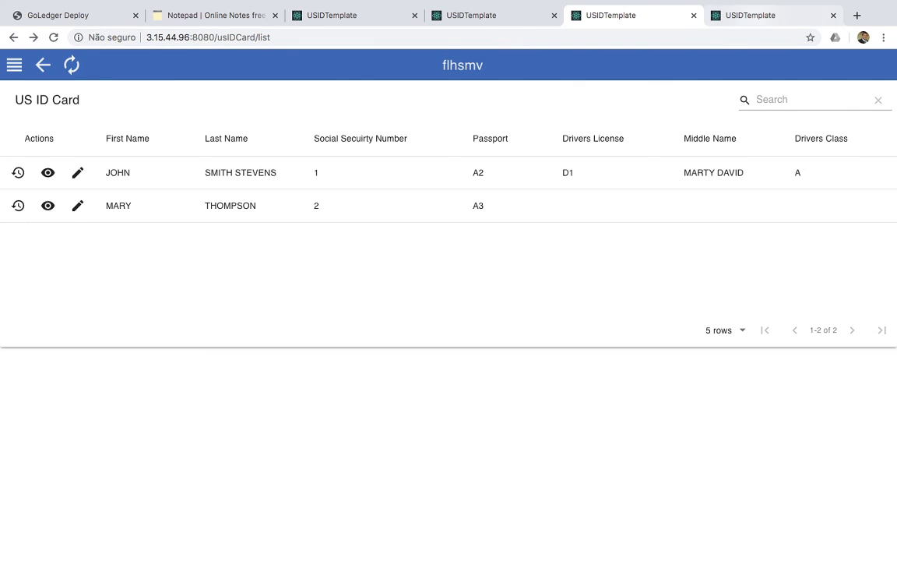
In the tdps app, edit the second card and enter the holder's middle name
{"action": "left_click", "coordinate": [755, 15]}
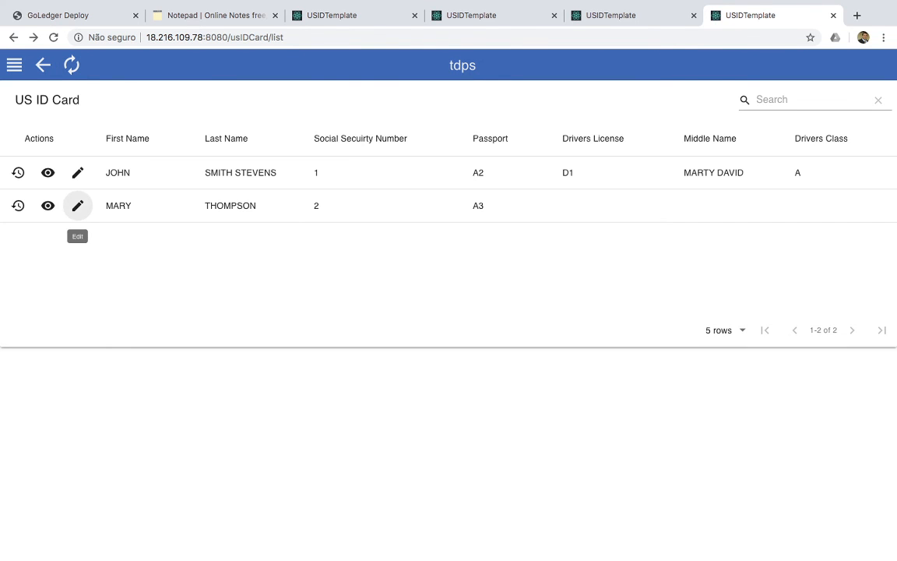
{"action": "left_click", "coordinate": [78, 205]}
{"action": "left_click", "coordinate": [389, 405]}
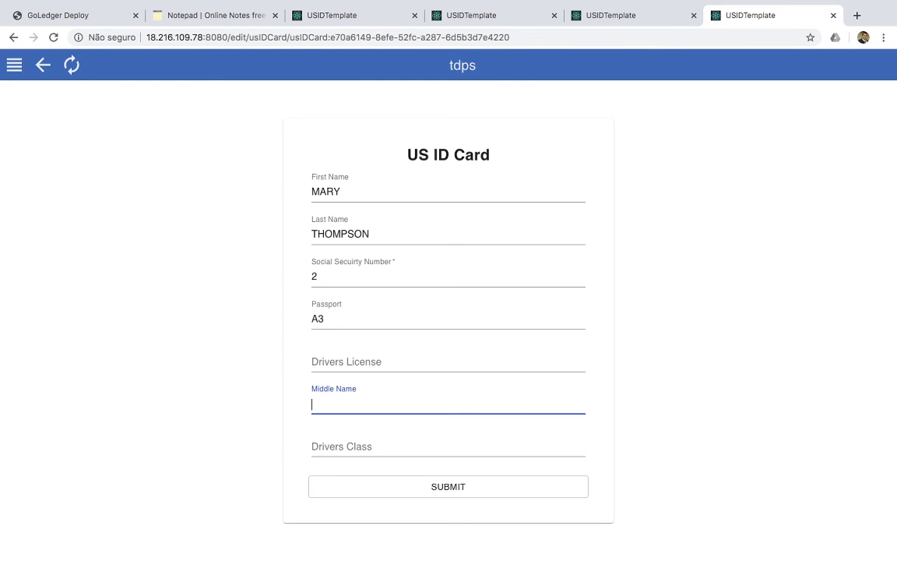
{"action": "type", "text": "m"}
{"action": "key", "text": "BackSpace"}
{"action": "type", "text": "THOMAS"}
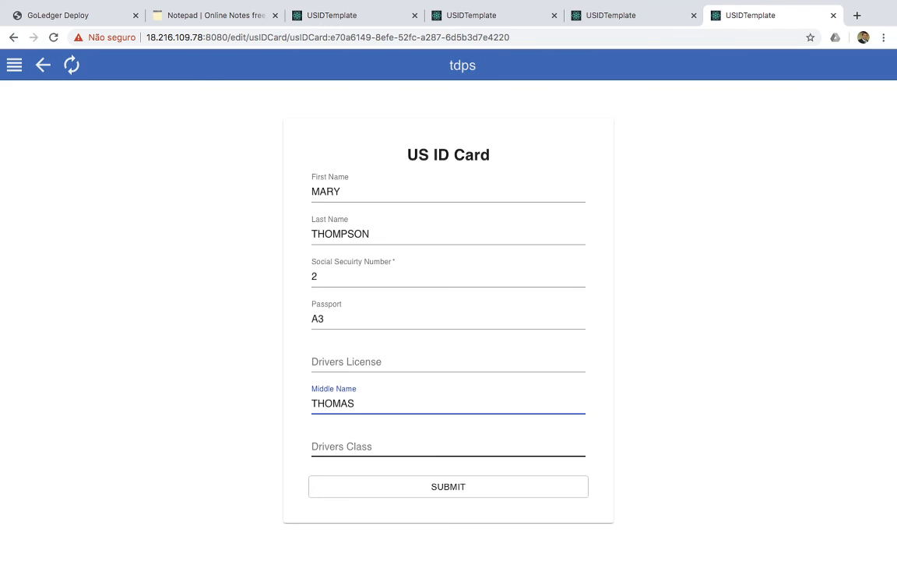
Set drivers class B and the drivers license number, save, and return to flhsmv
{"action": "left_click", "coordinate": [448, 446]}
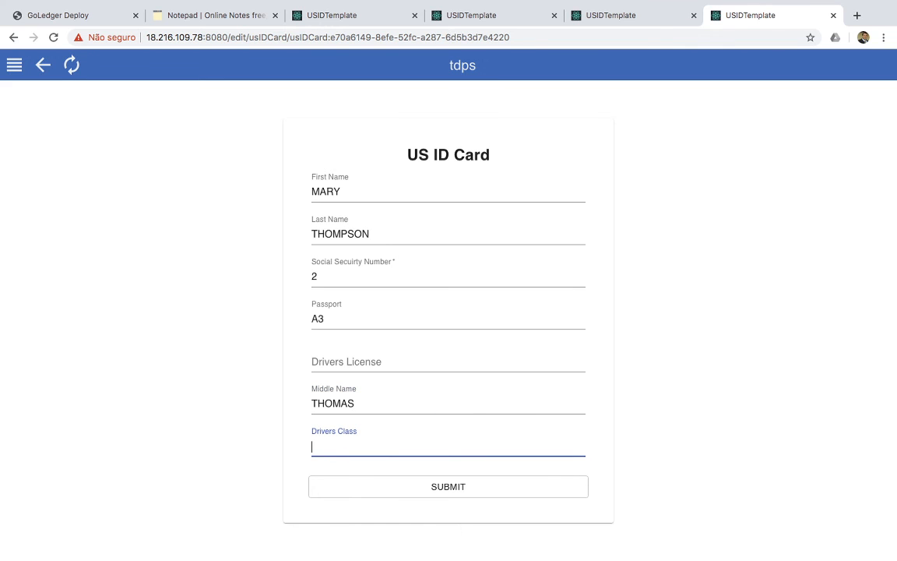
{"action": "type", "text": "B"}
{"action": "left_click", "coordinate": [449, 382]}
{"action": "left_click", "coordinate": [449, 361]}
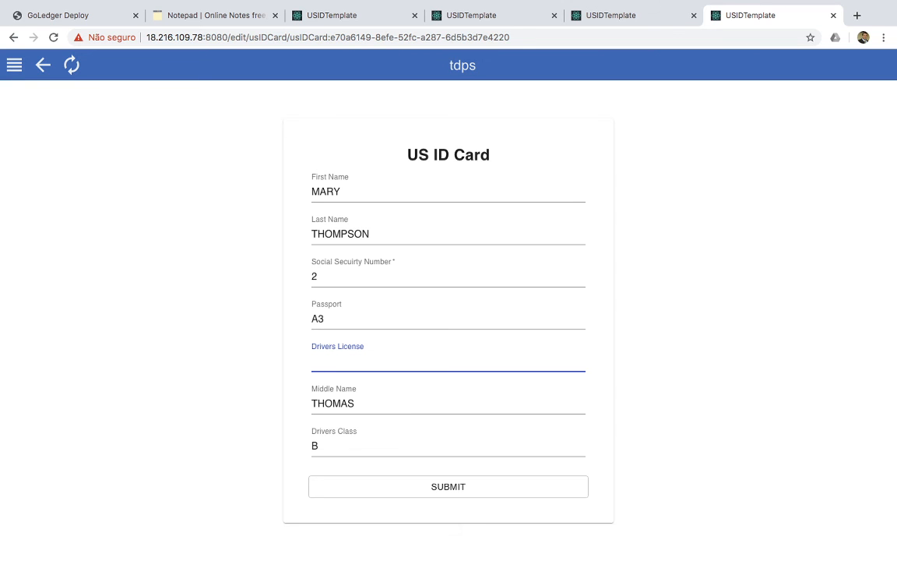
{"action": "type", "text": "D2"}
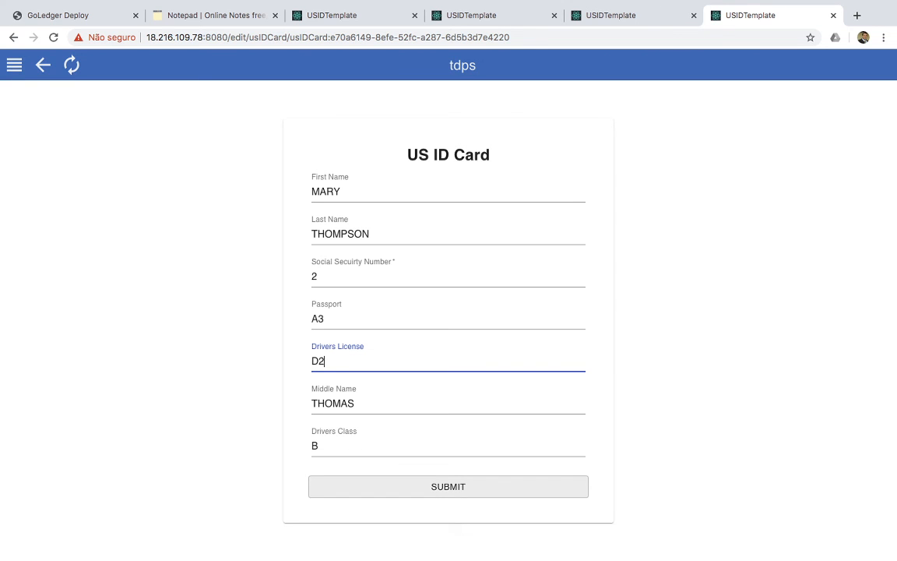
{"action": "left_click", "coordinate": [448, 487]}
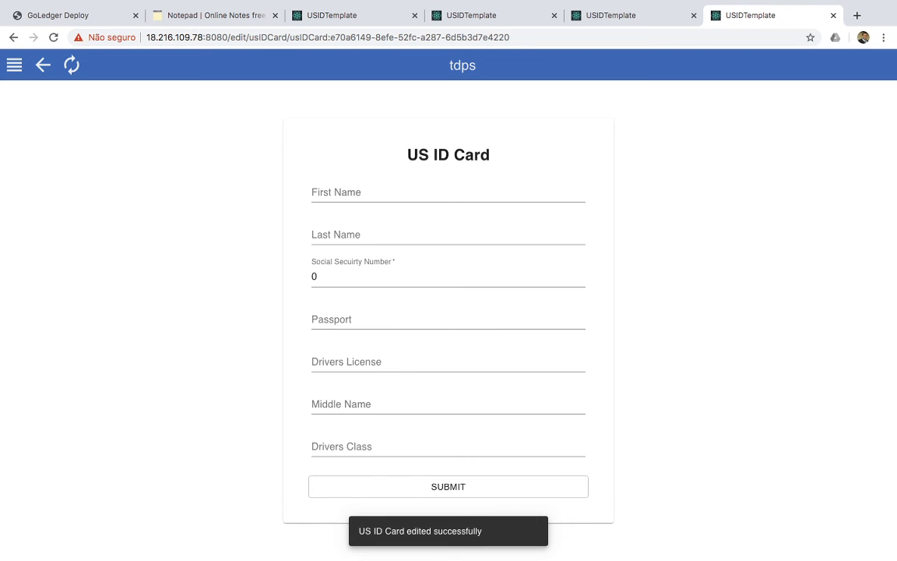
{"action": "left_click", "coordinate": [603, 16]}
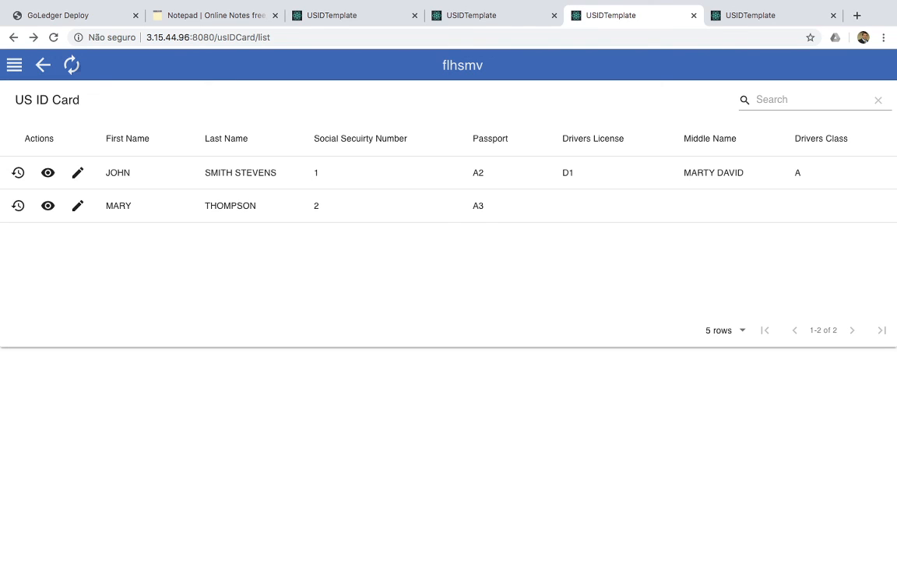
From flhsmv, try replacing the second card's passport number; the submit fails with error 403
{"action": "left_click", "coordinate": [71, 65]}
{"action": "left_click", "coordinate": [77, 172]}
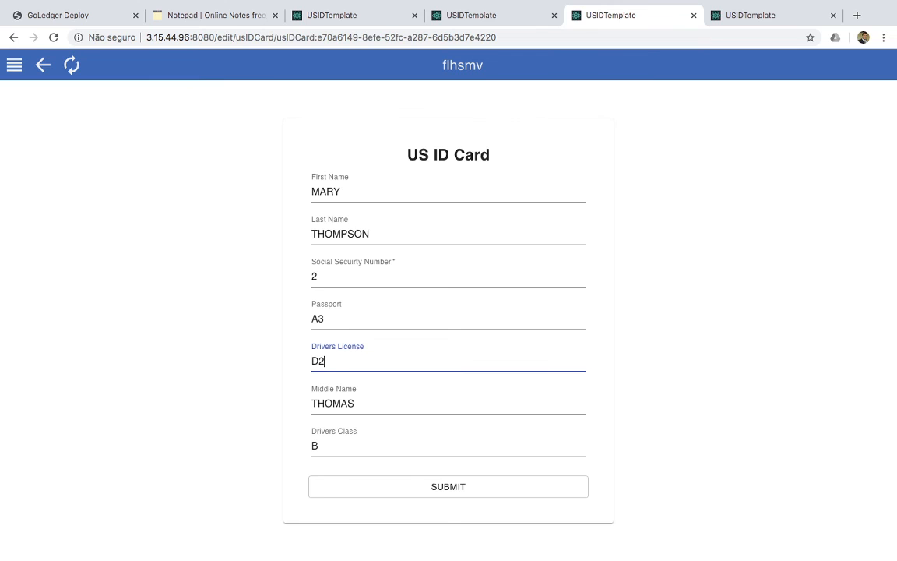
{"action": "left_click", "coordinate": [324, 318]}
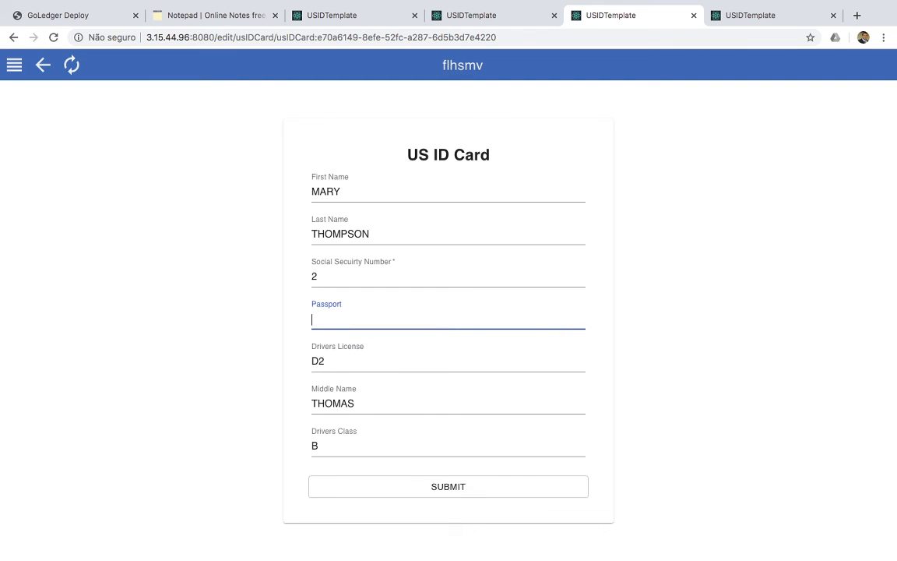
{"action": "type", "text": "IN"}
{"action": "key", "text": "BackSpace"}
{"action": "key", "text": "BackSpace"}
{"action": "type", "text": "I4"}
{"action": "left_click", "coordinate": [448, 487]}
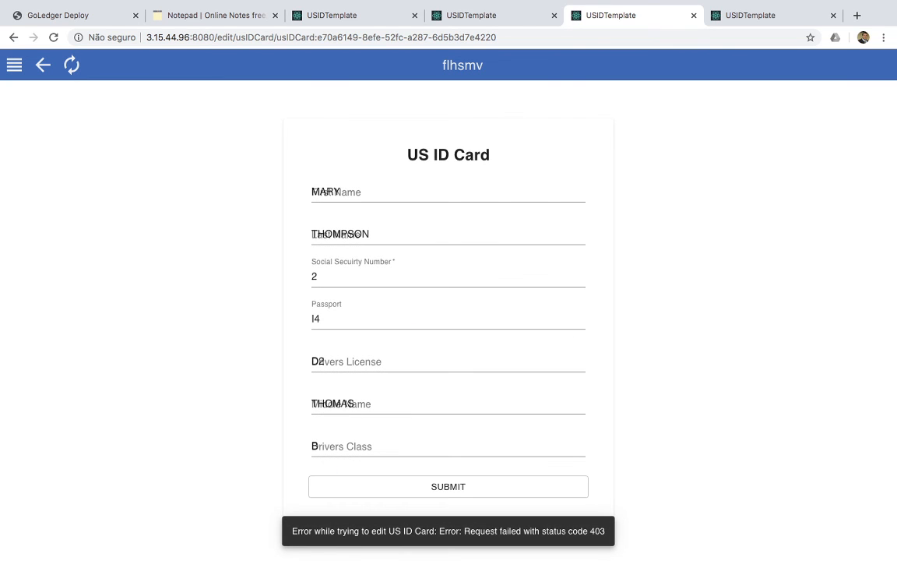